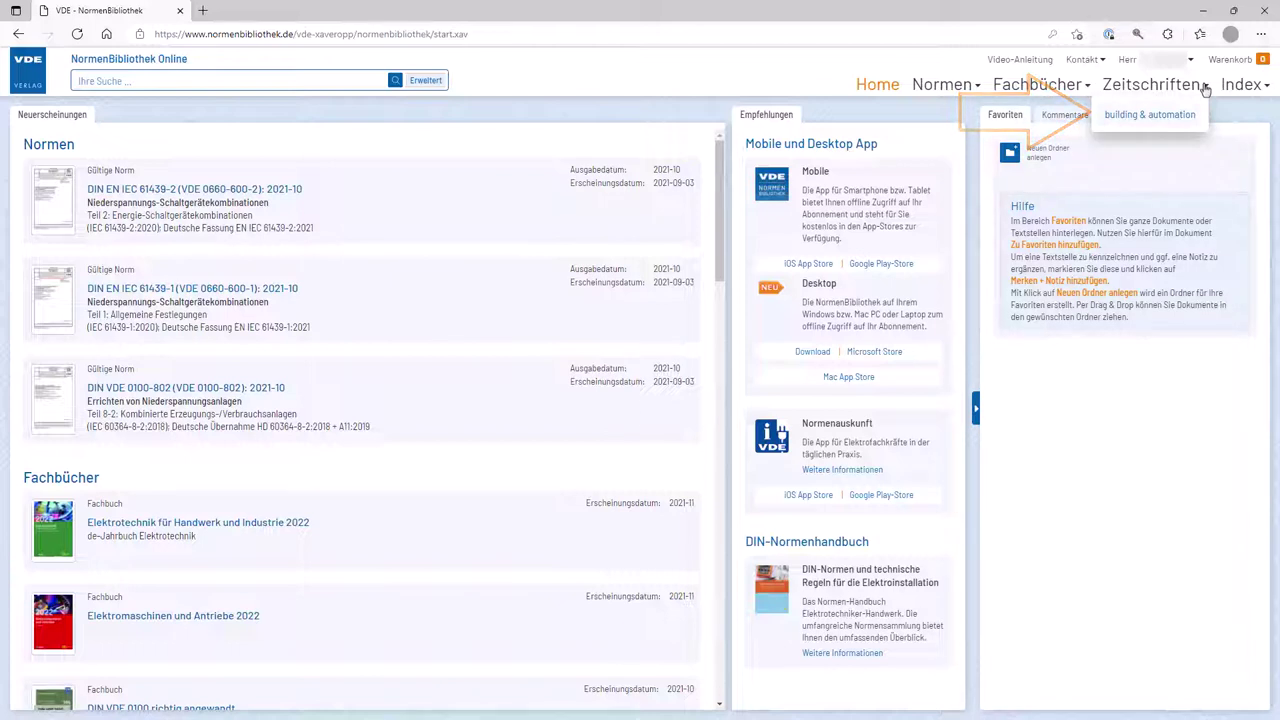
pyautogui.click(1266, 88)
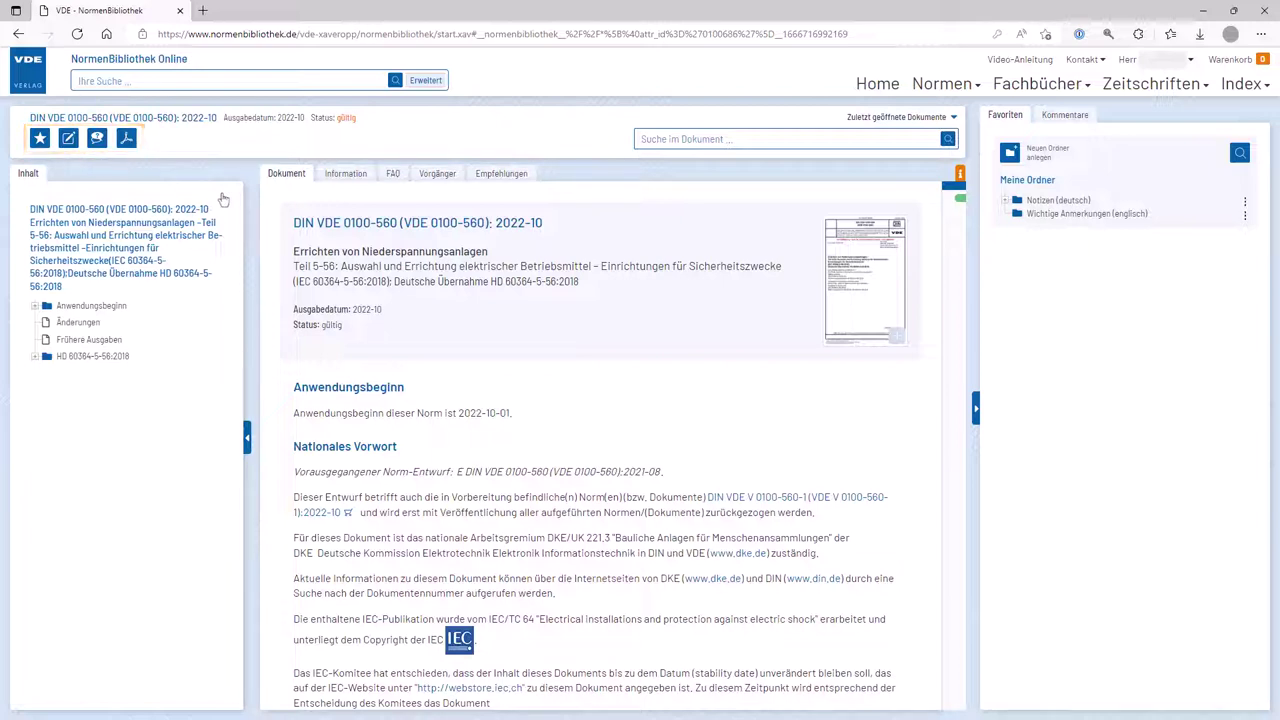
# Add the standard DIN VDE 0100-560 to the favorites as "Niederspannung" in the folder Notizen (deutsch).
pyautogui.click(39, 139)
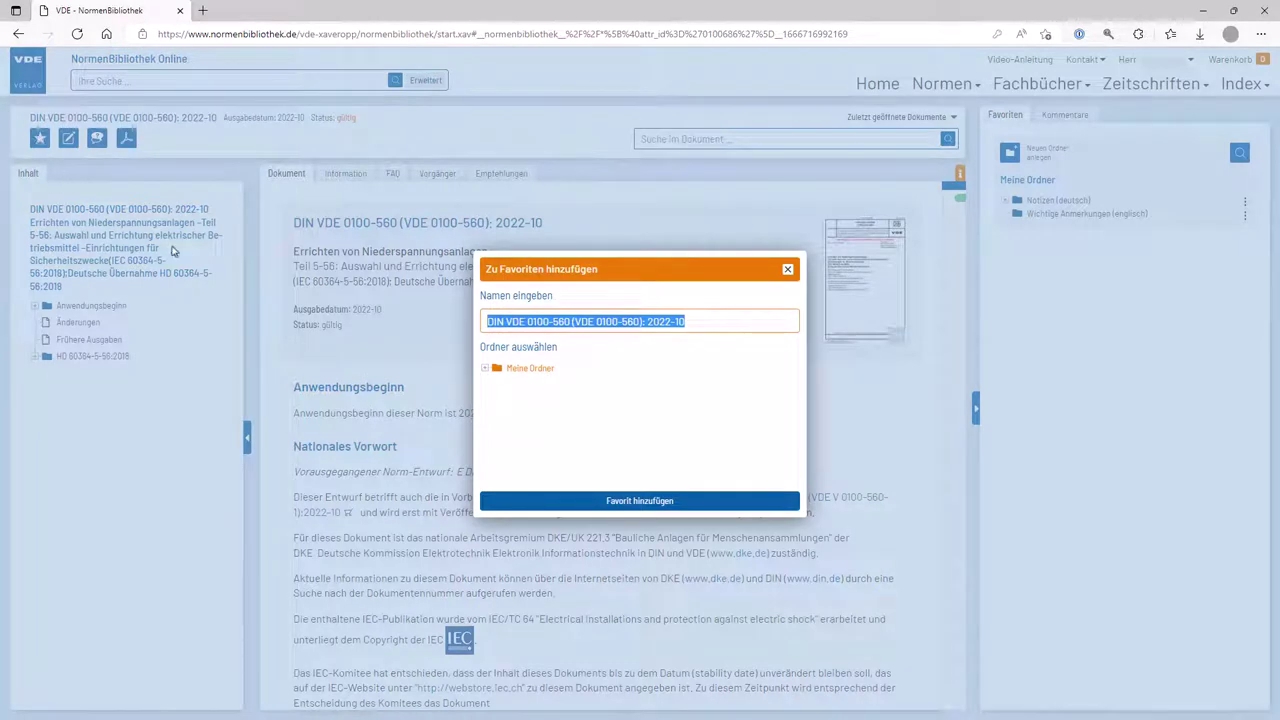
pyautogui.write('Niederspannung')
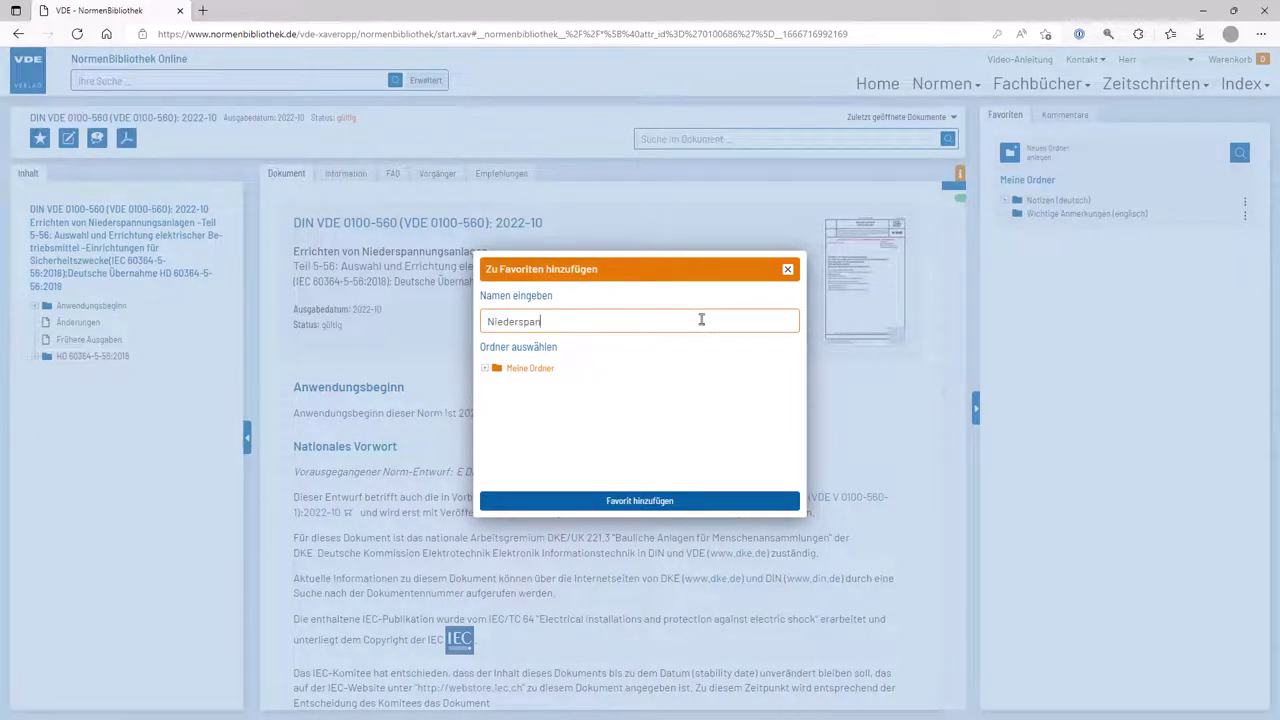
pyautogui.click(485, 369)
pyautogui.click(543, 385)
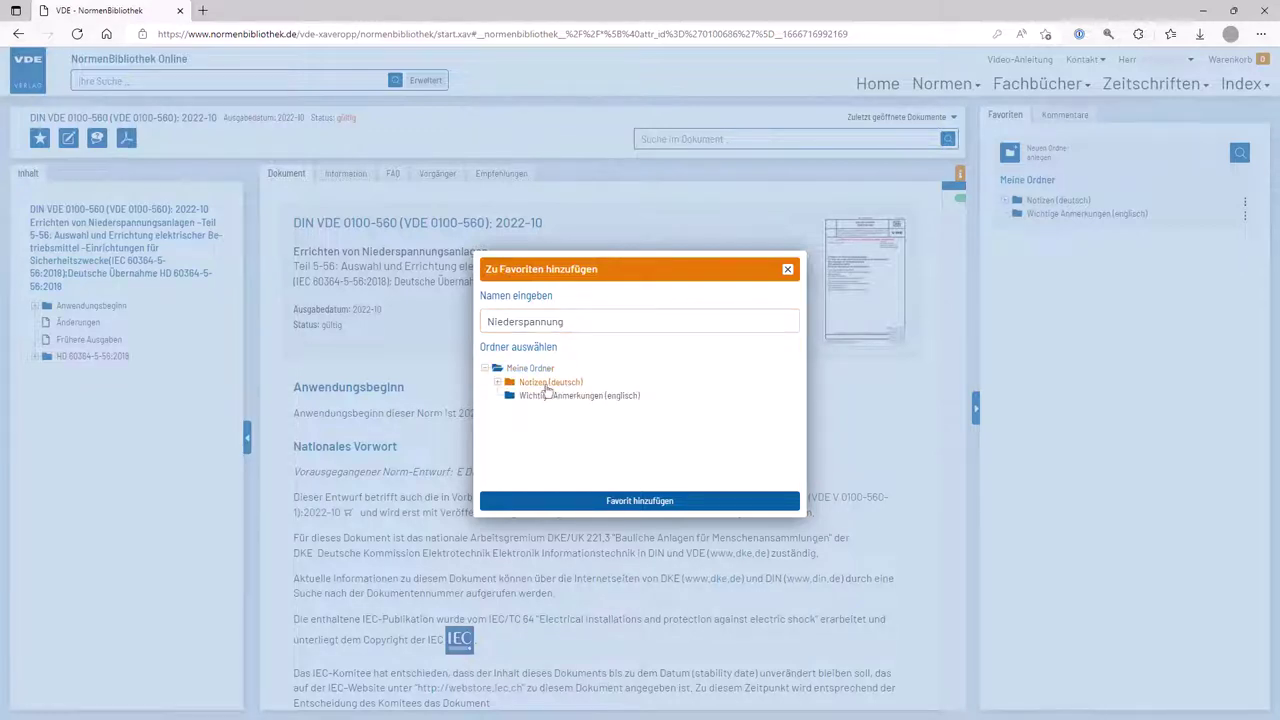
pyautogui.click(701, 502)
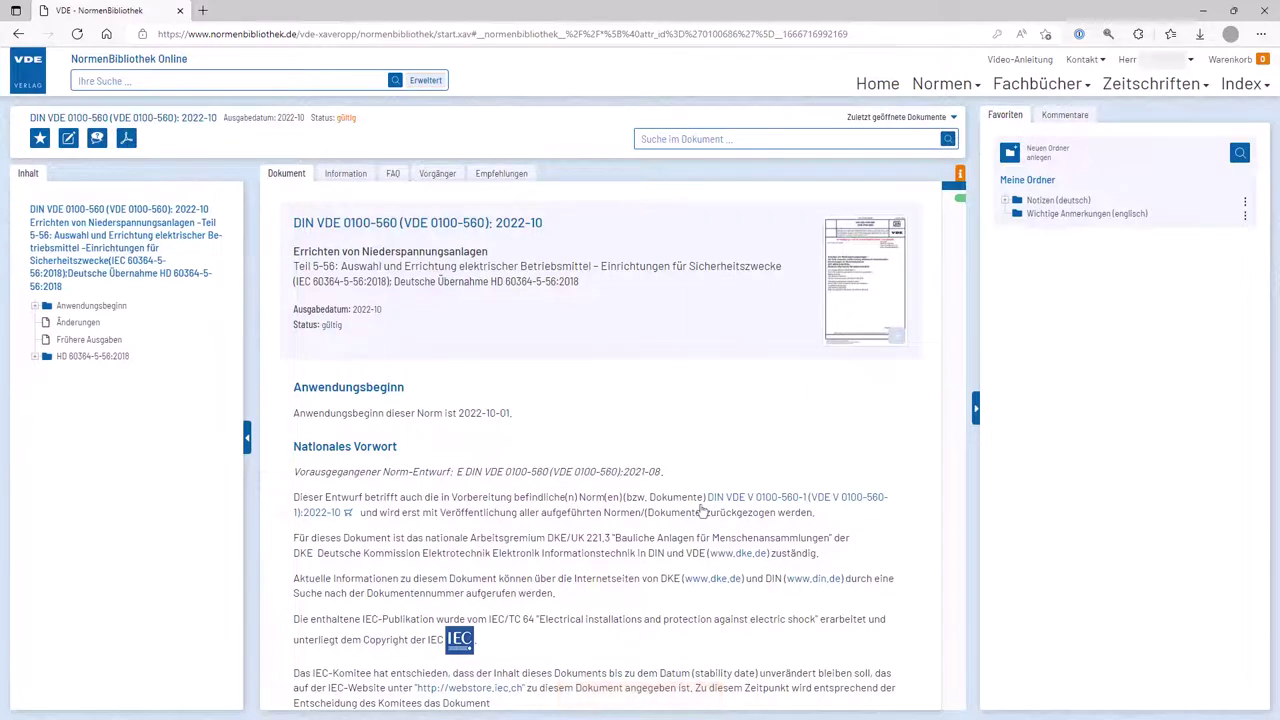
# Add and save the note "Wichtig für neues Projekt" below the Anwendungsbeginn section, and leave note mode.
pyautogui.click(68, 140)
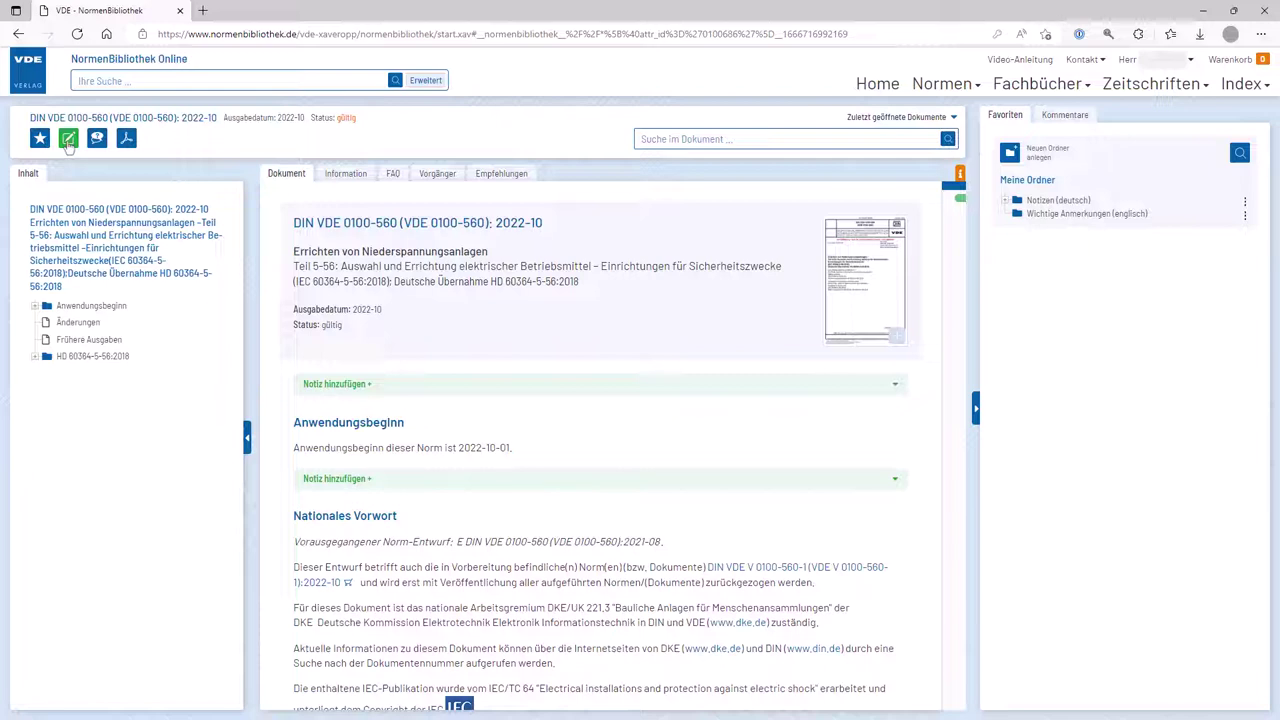
pyautogui.click(550, 480)
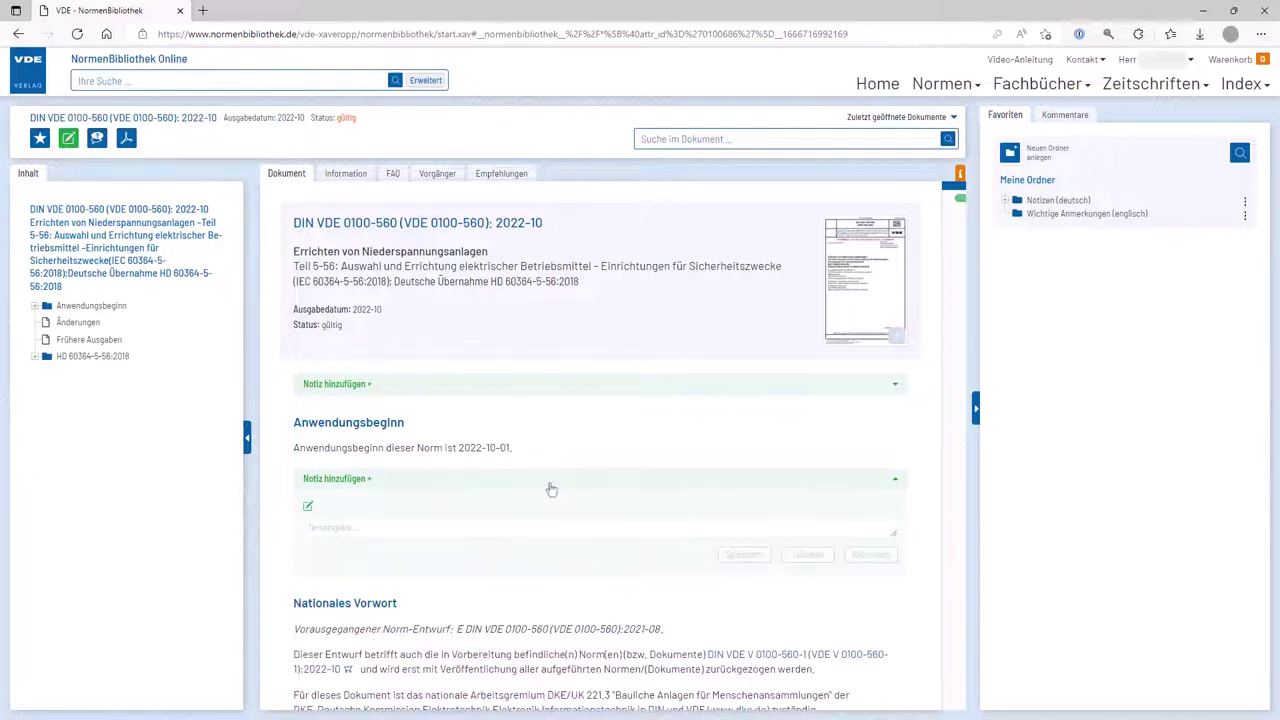
pyautogui.click(465, 528)
pyautogui.write('Wichtig')
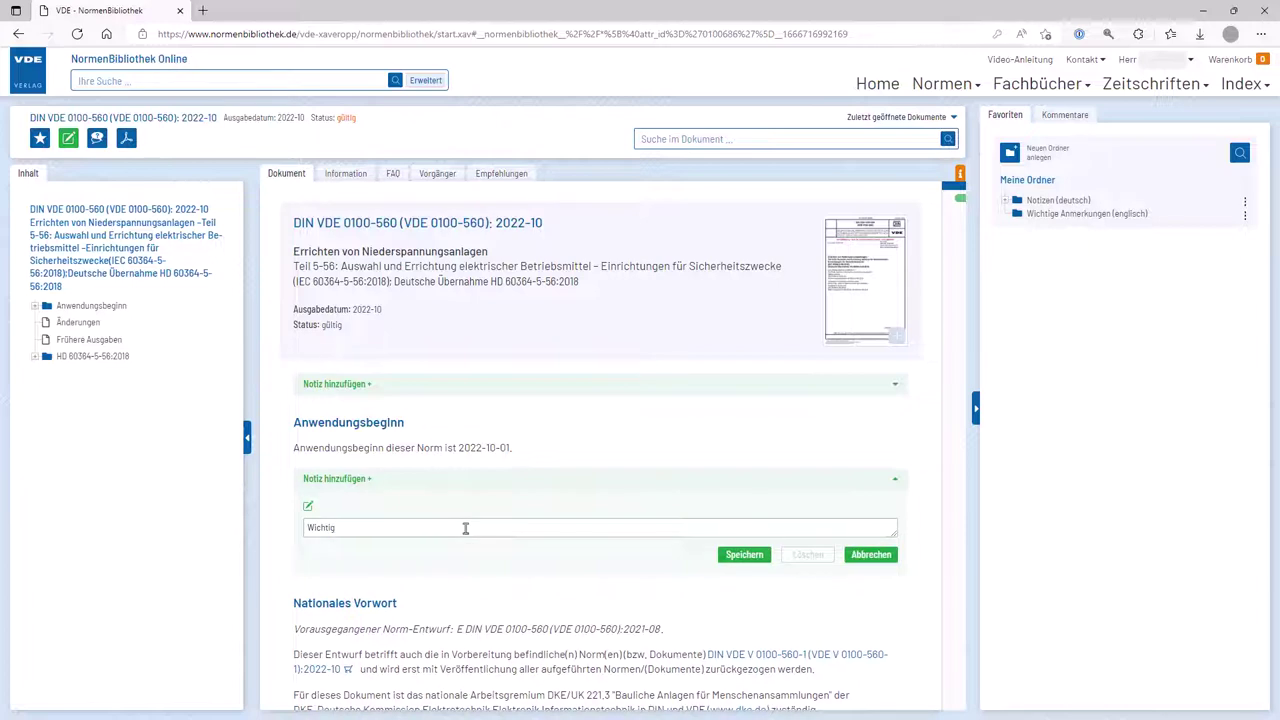
pyautogui.write(' für neues Projekt')
pyautogui.click(766, 563)
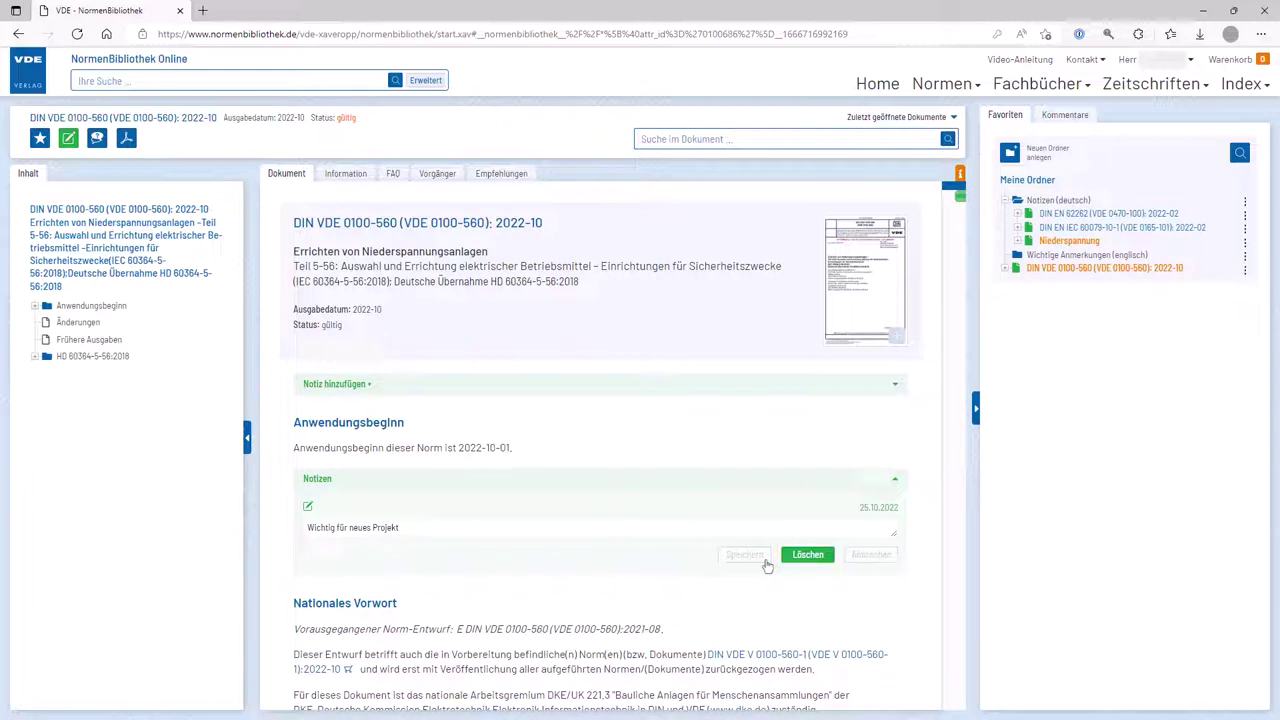
pyautogui.click(68, 140)
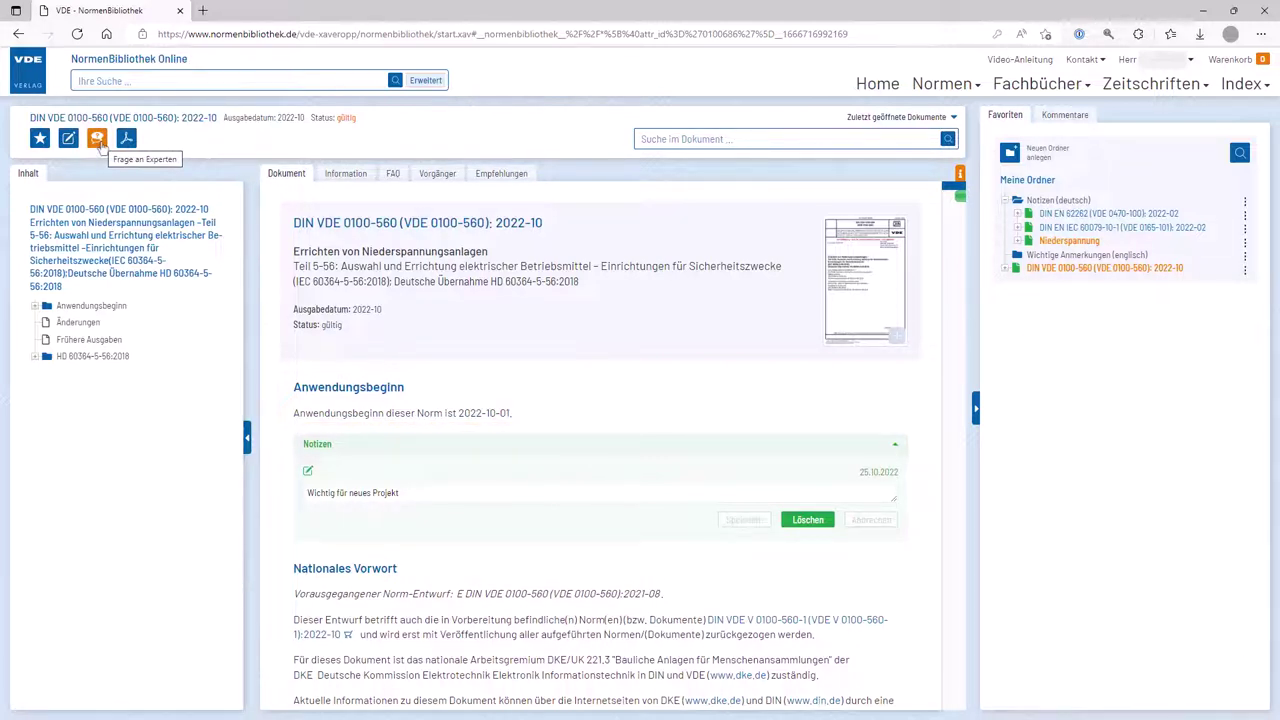
# View the expert question form for this standard, close it unsent, and open the standard's PDF version.
pyautogui.click(97, 139)
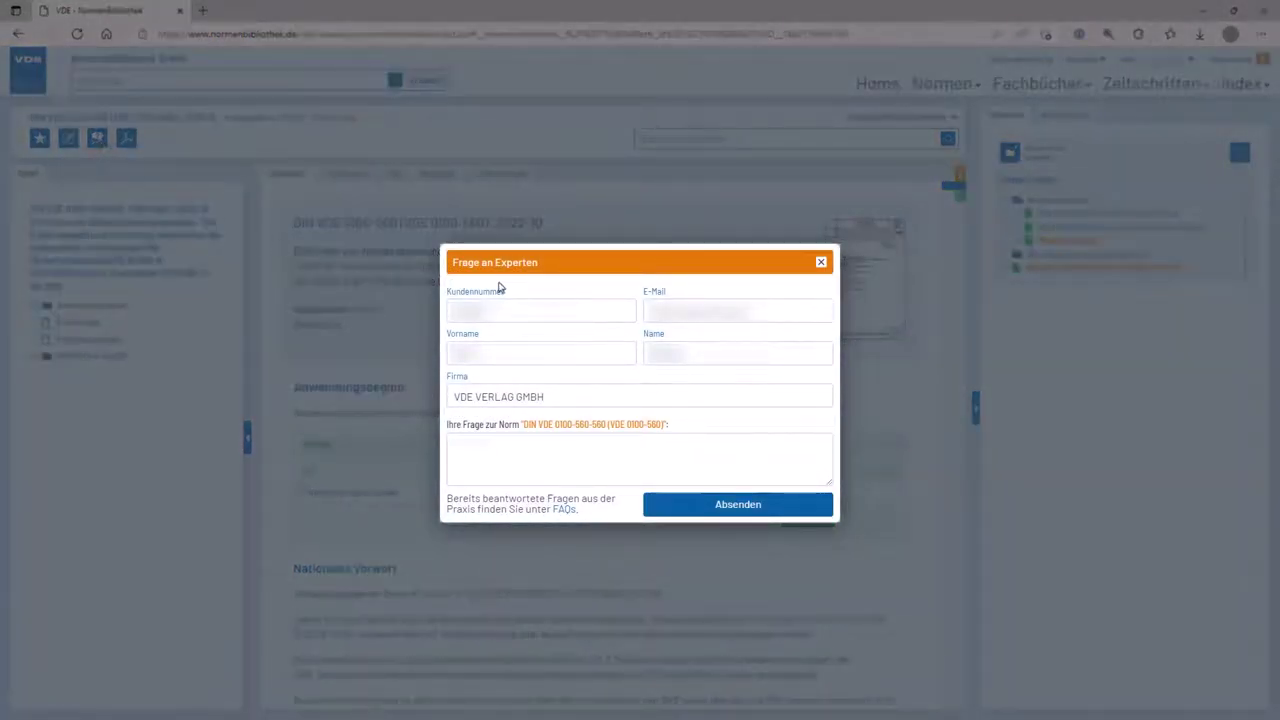
pyautogui.click(821, 263)
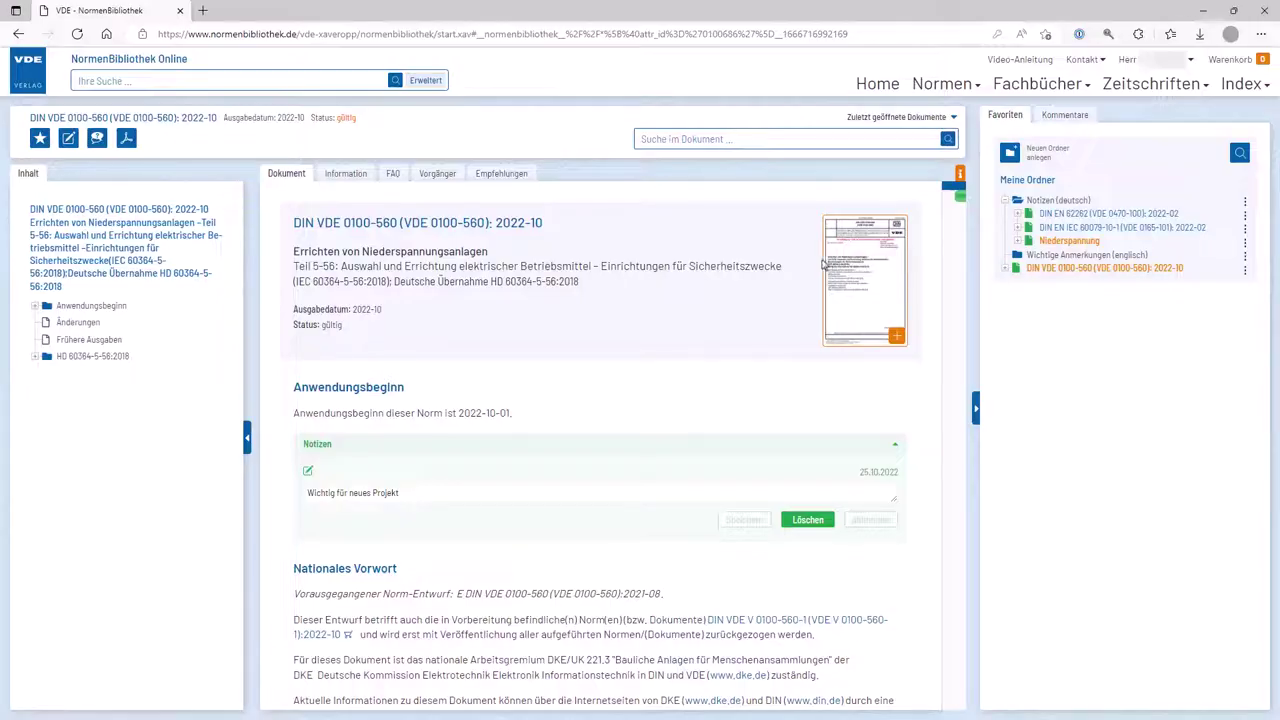
pyautogui.click(128, 140)
# Read through the standard's full text from the national foreword to Anhang E on laying cables for safety services.
pyautogui.moveTo(960, 181)
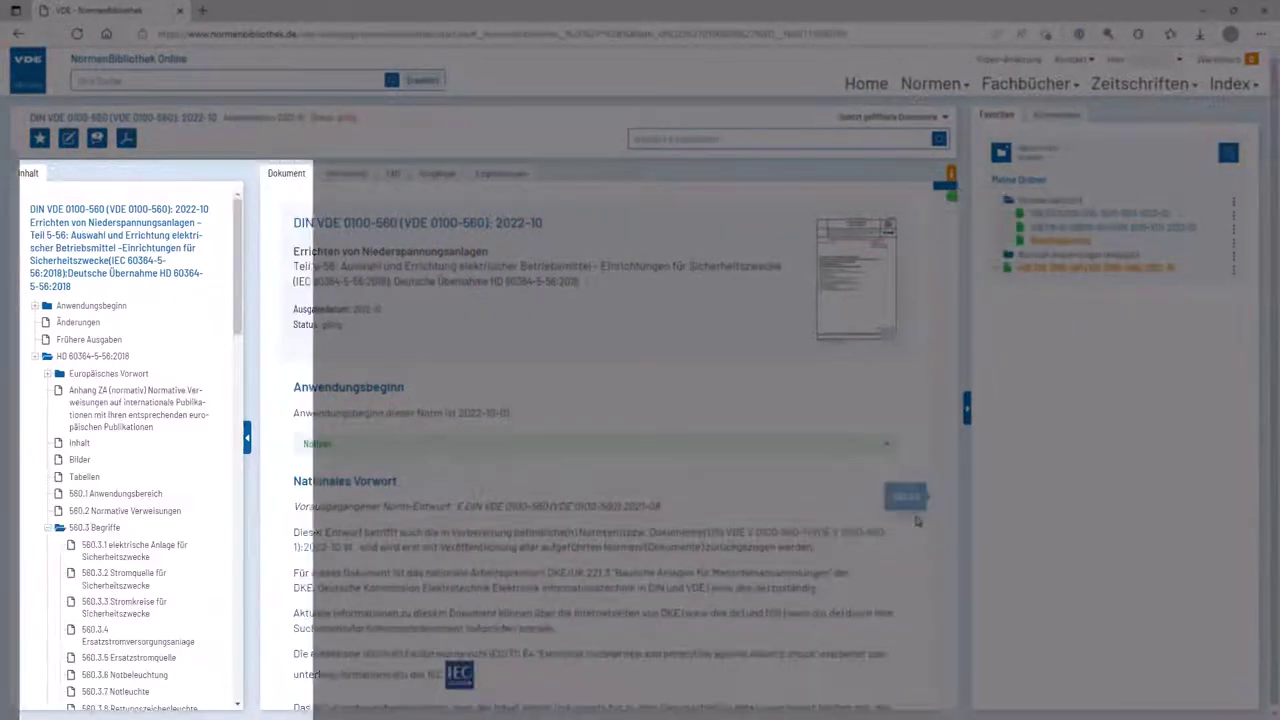
pyautogui.scroll(-5, 917, 460)
pyautogui.scroll(-15, 917, 522)
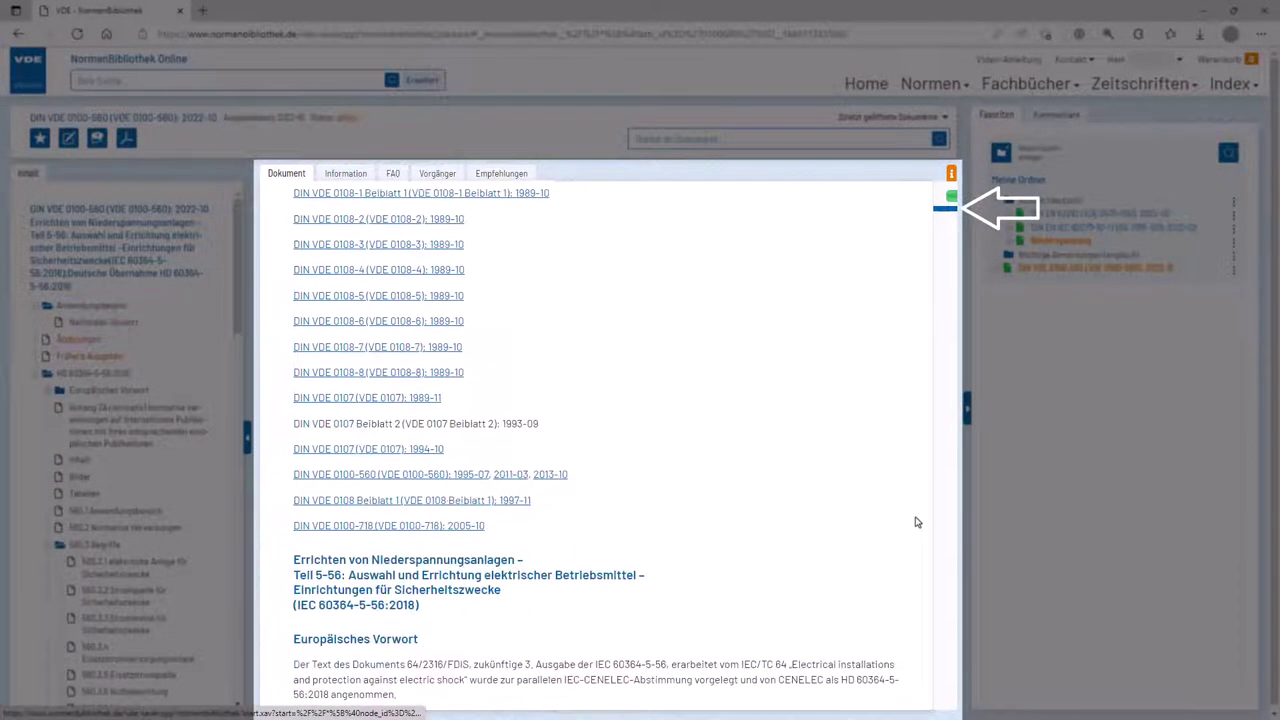
pyautogui.scroll(-15, 917, 522)
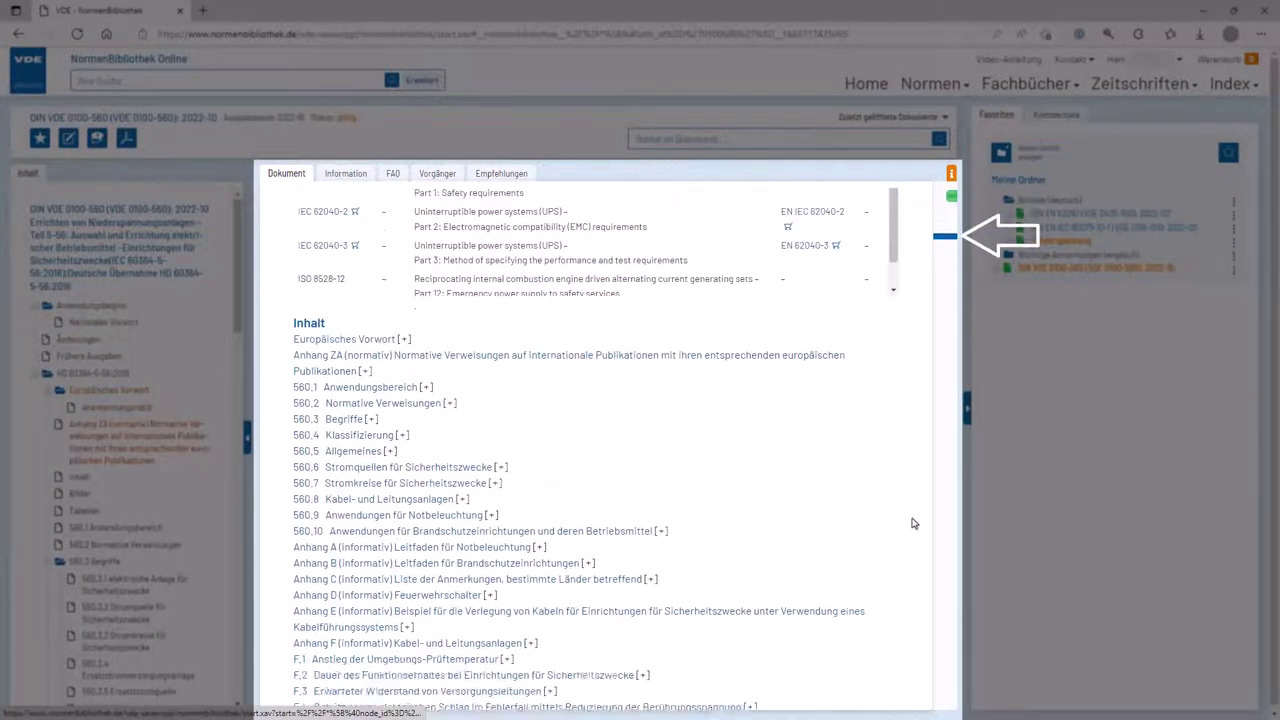
pyautogui.scroll(-20, 912, 523)
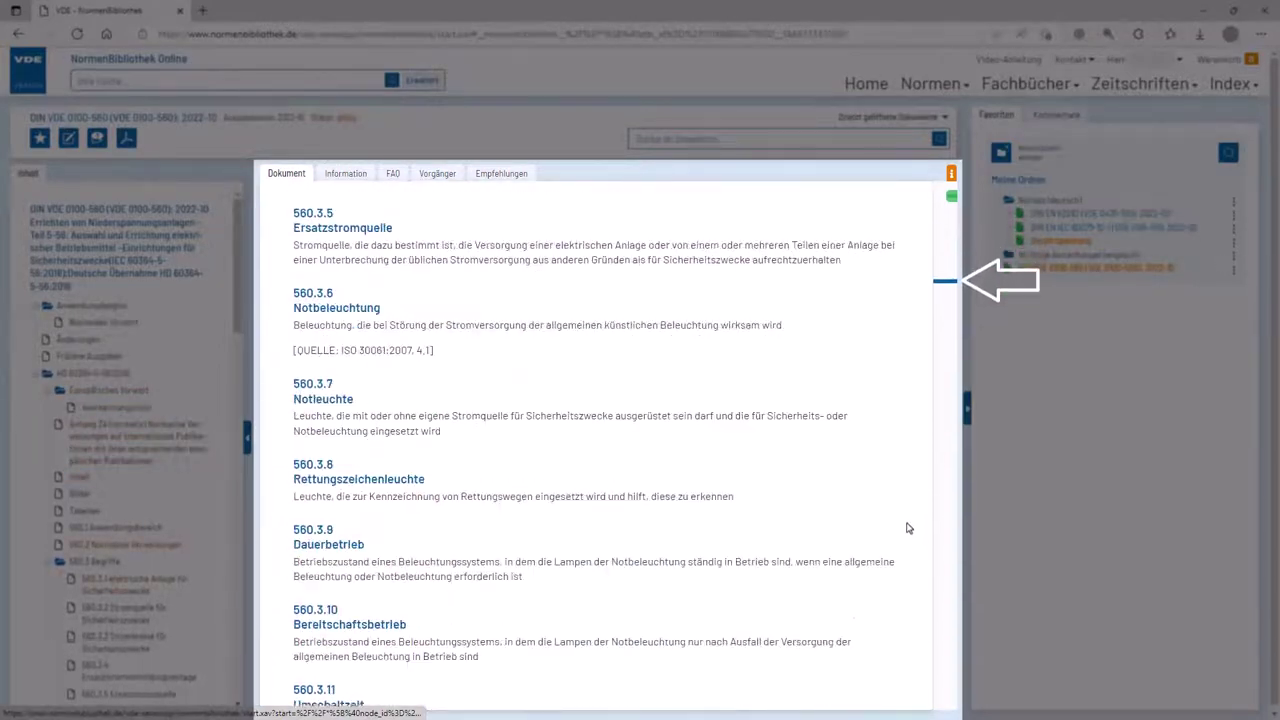
pyautogui.scroll(-20, 908, 528)
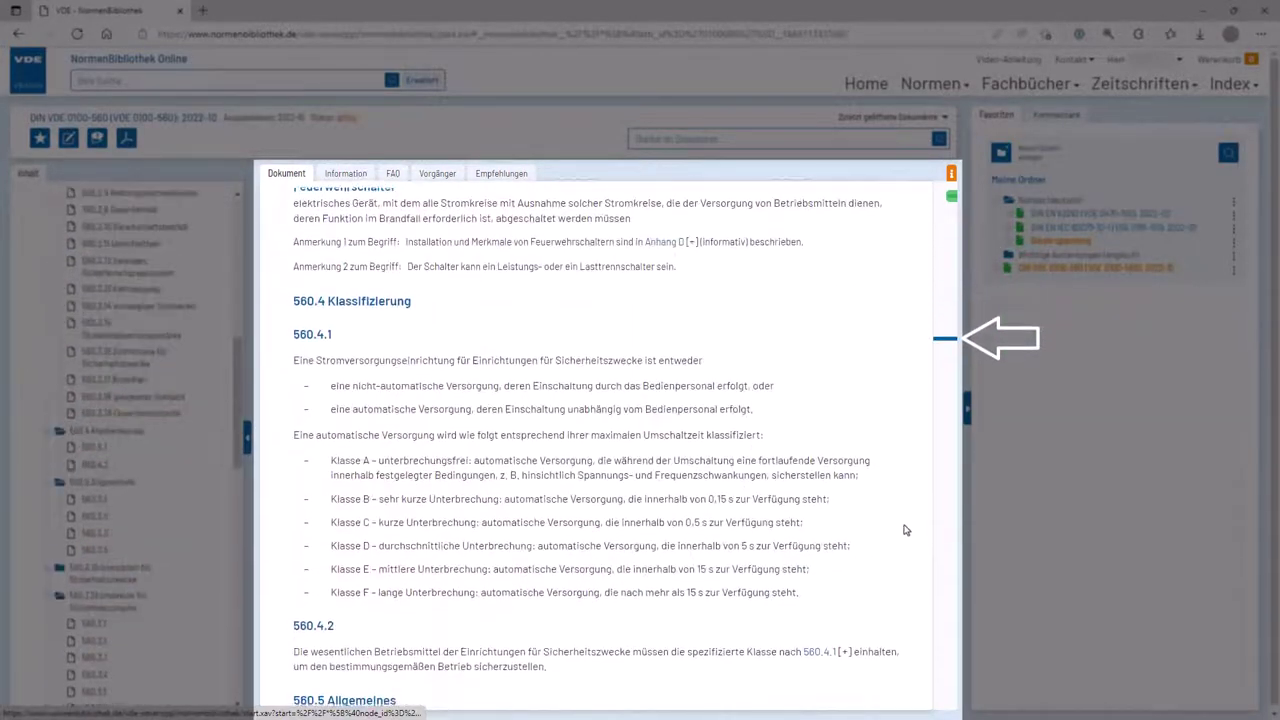
pyautogui.scroll(-20, 905, 530)
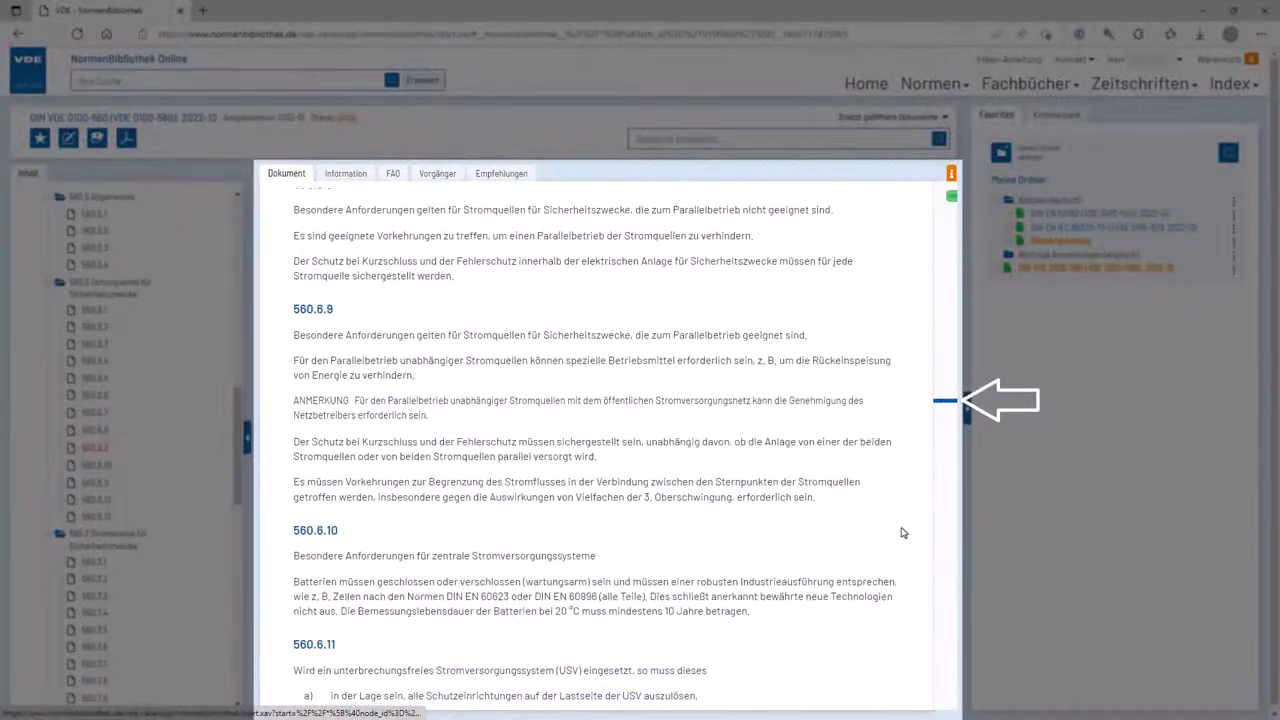
pyautogui.scroll(-20, 908, 540)
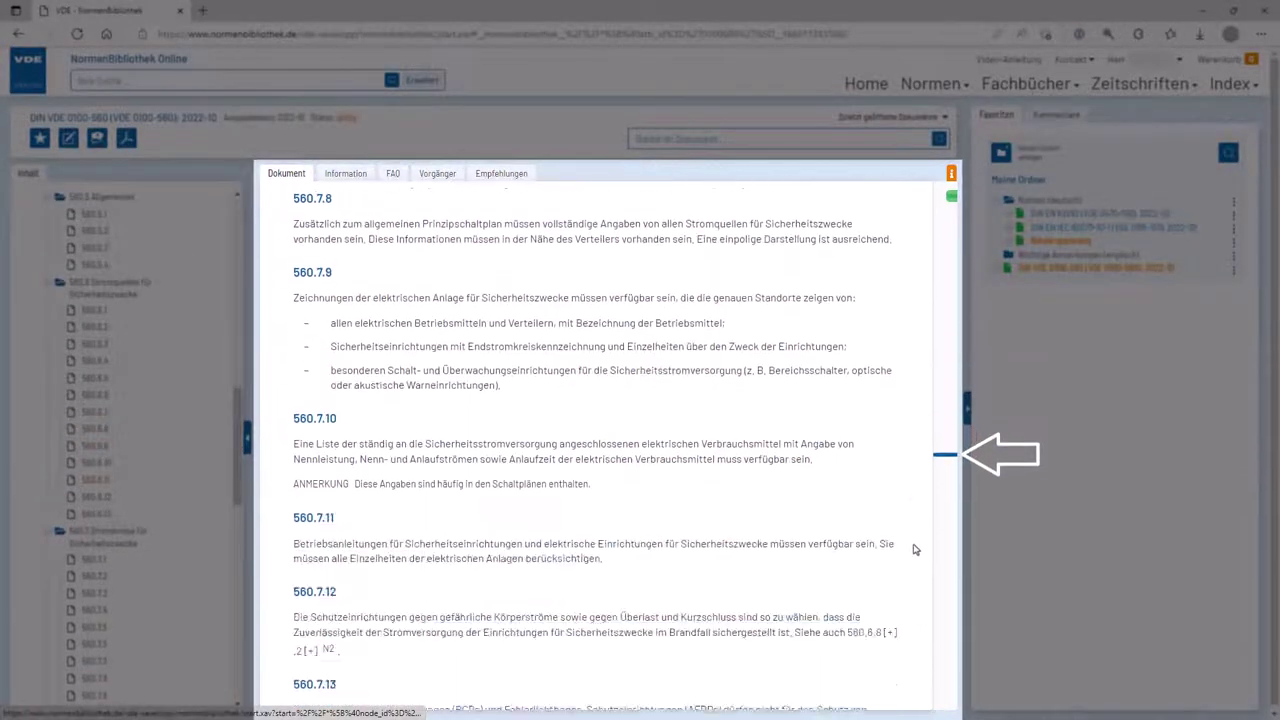
pyautogui.scroll(-20, 913, 549)
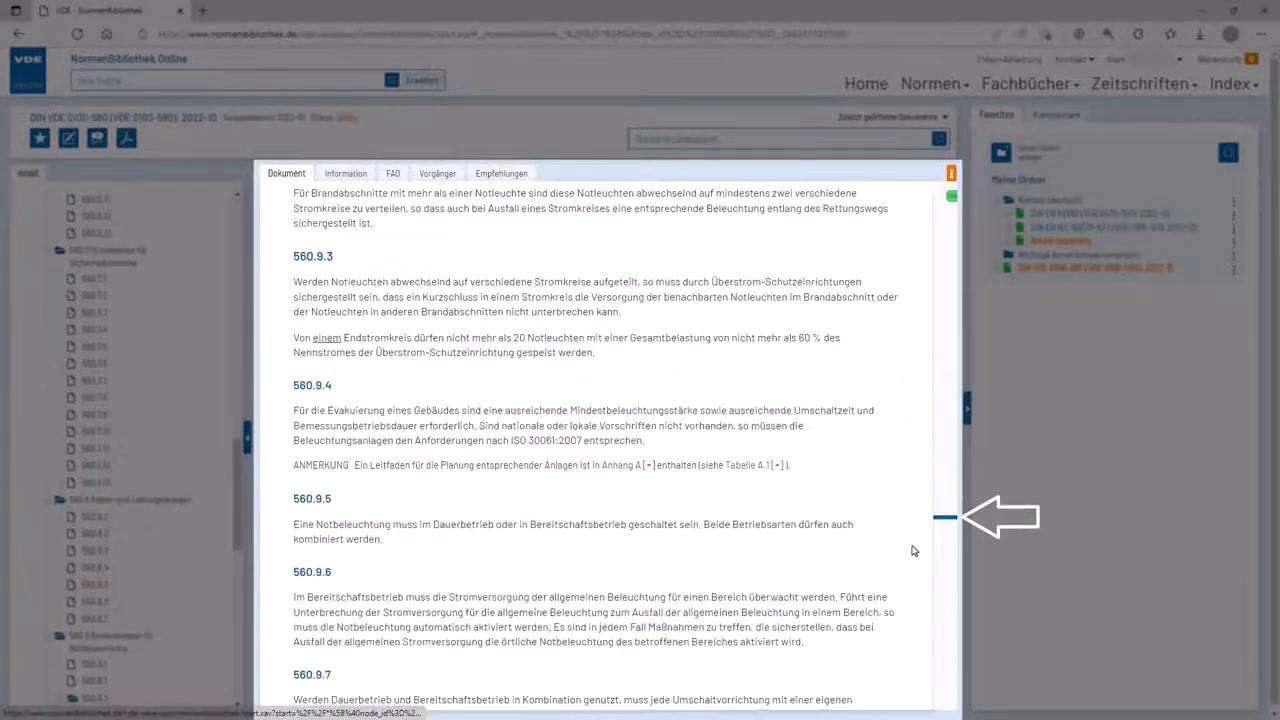
pyautogui.scroll(-20, 913, 549)
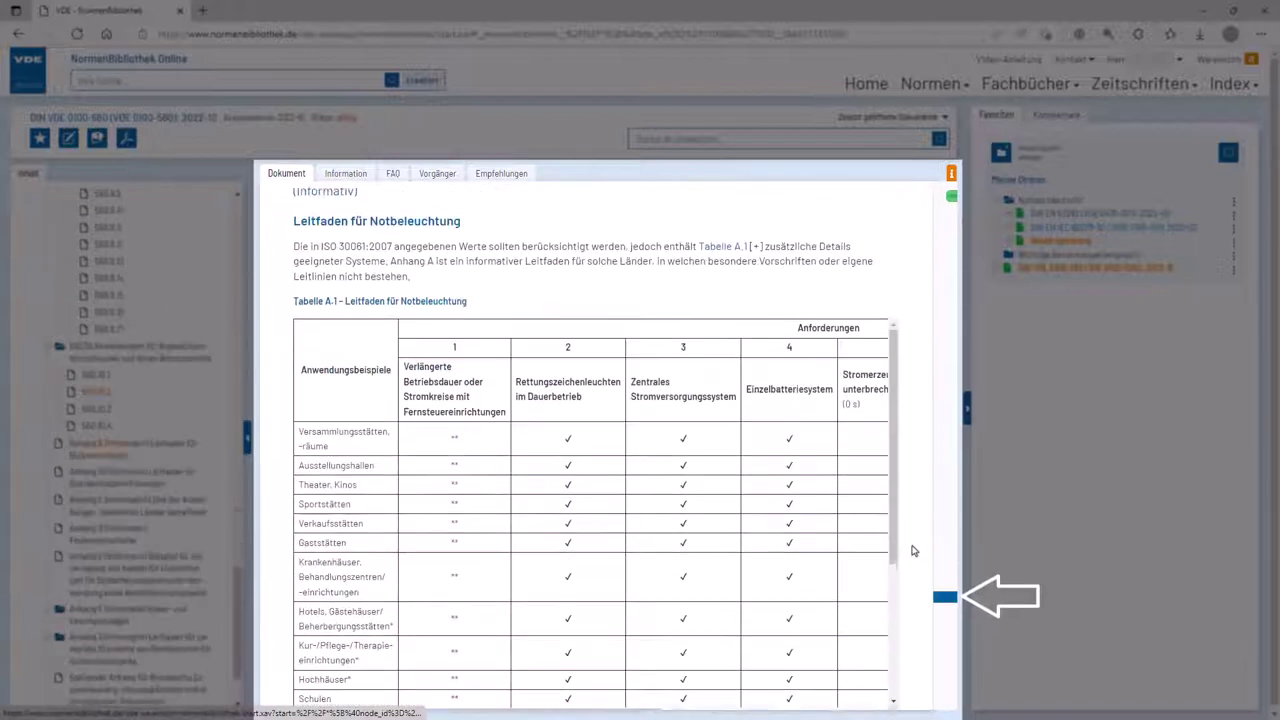
pyautogui.scroll(-20, 913, 549)
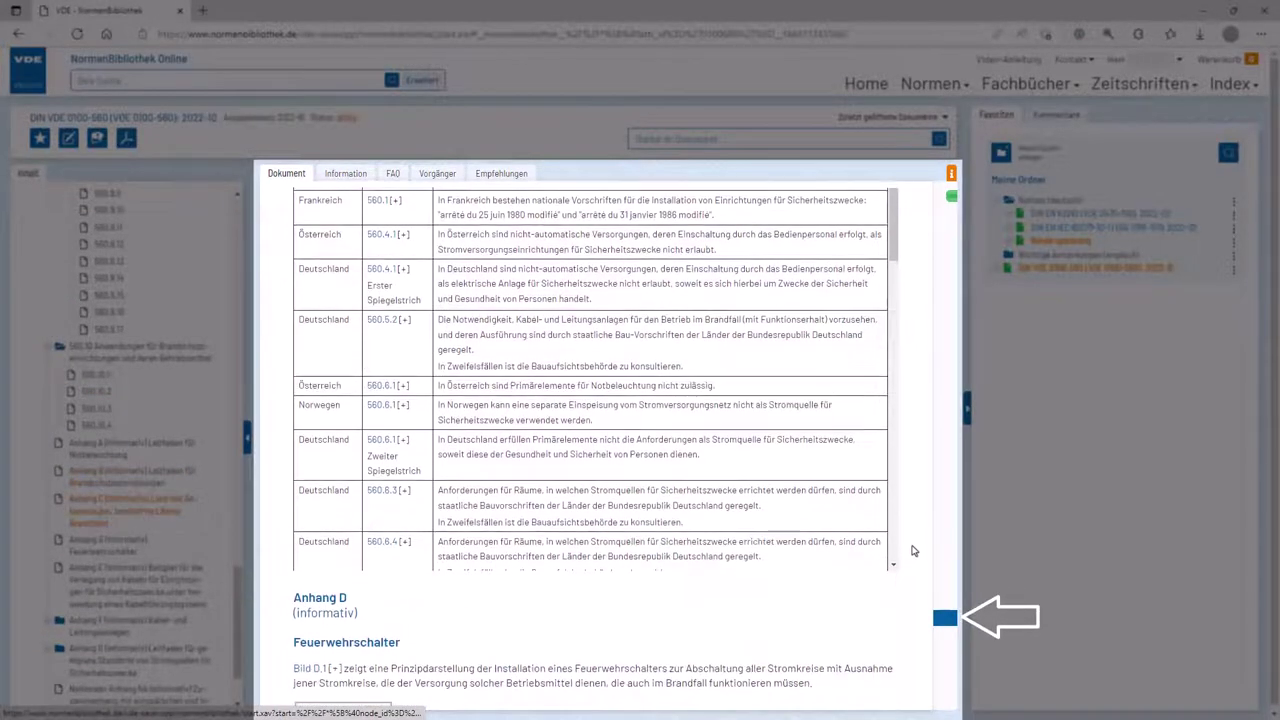
pyautogui.scroll(-10, 913, 549)
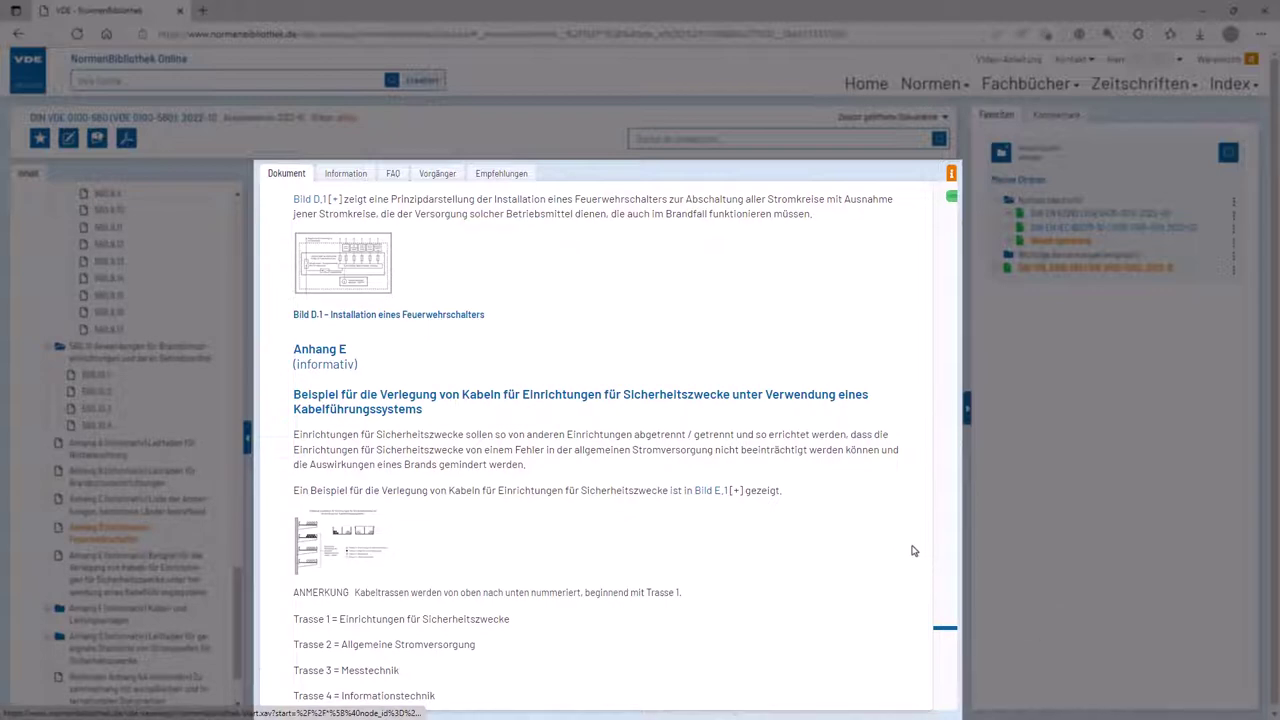
# View Bild E.1 of Anhang E enlarged and close it, and briefly hide and restore the table of contents.
pyautogui.click(372, 552)
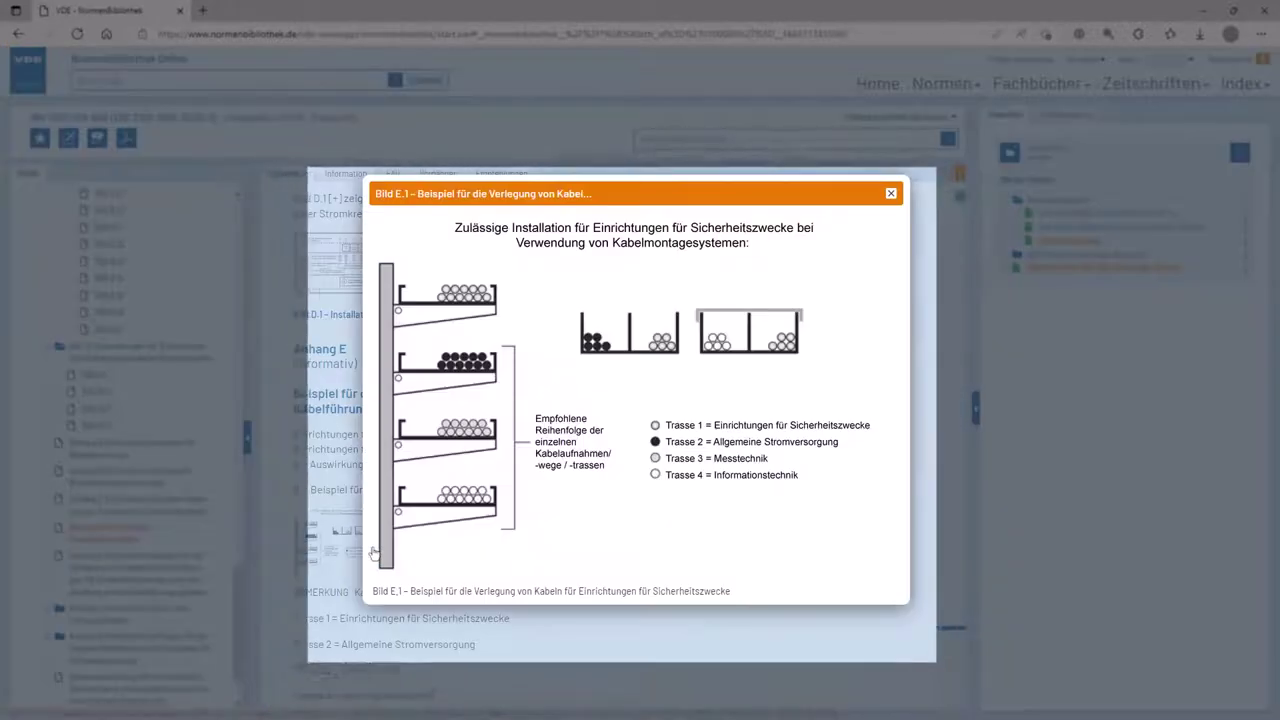
pyautogui.click(372, 552)
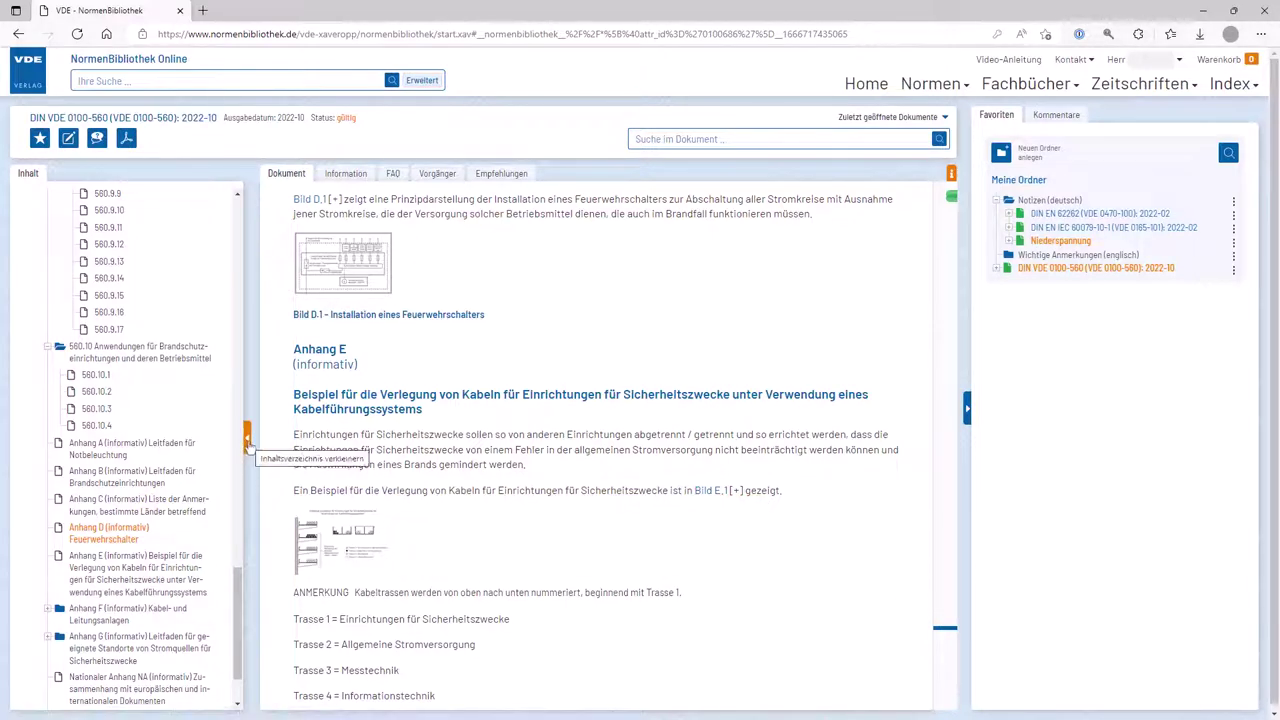
pyautogui.click(247, 437)
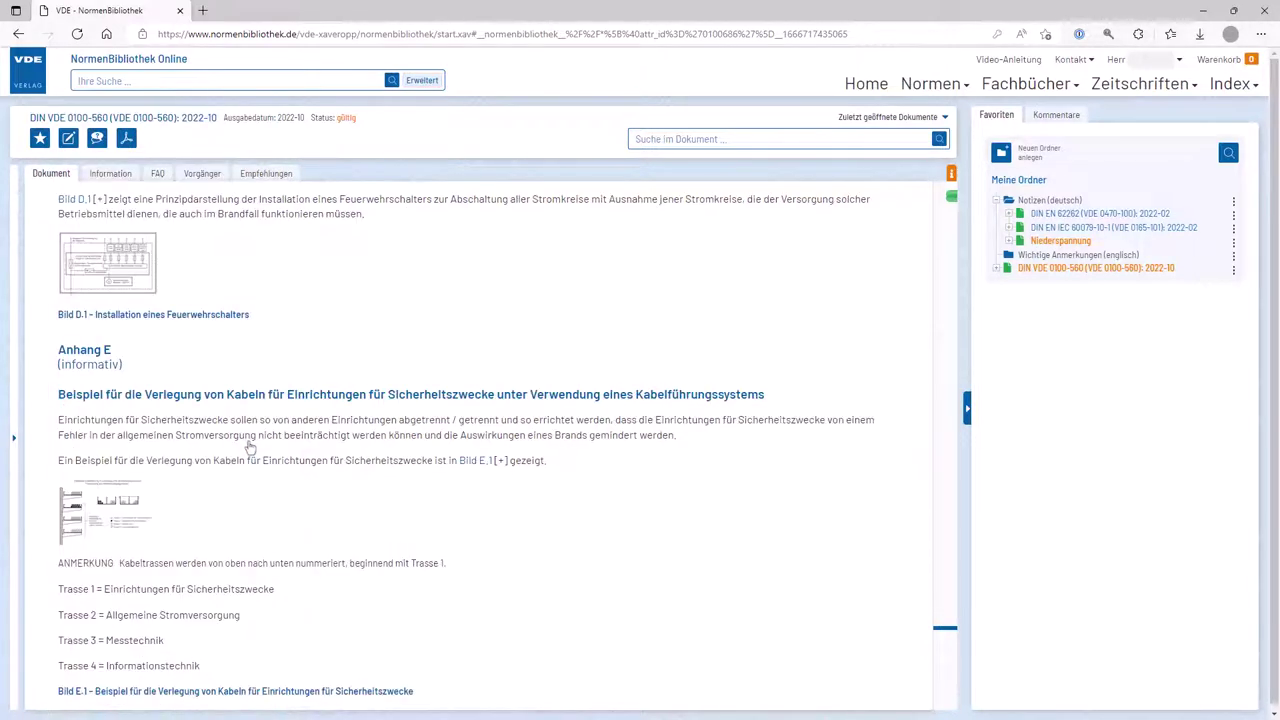
pyautogui.click(12, 457)
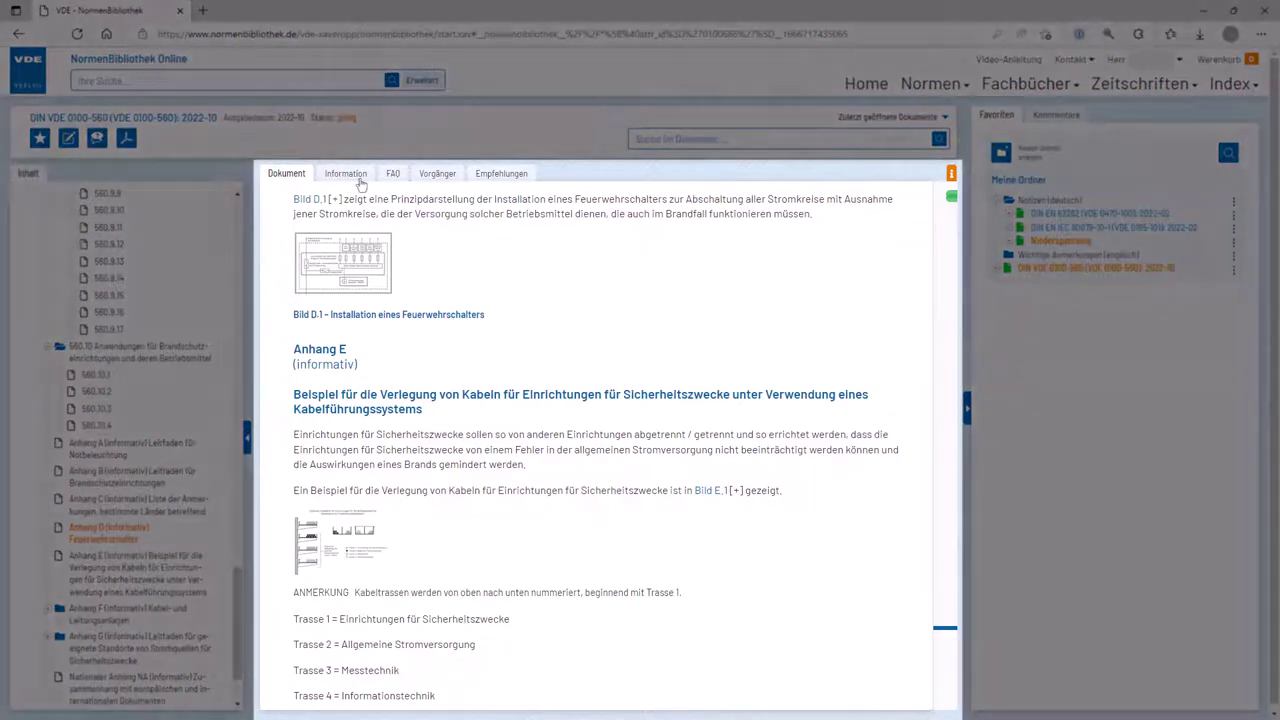
# Review the standard's general information, frequently asked questions, predecessor versions and recommended publications.
pyautogui.click(346, 174)
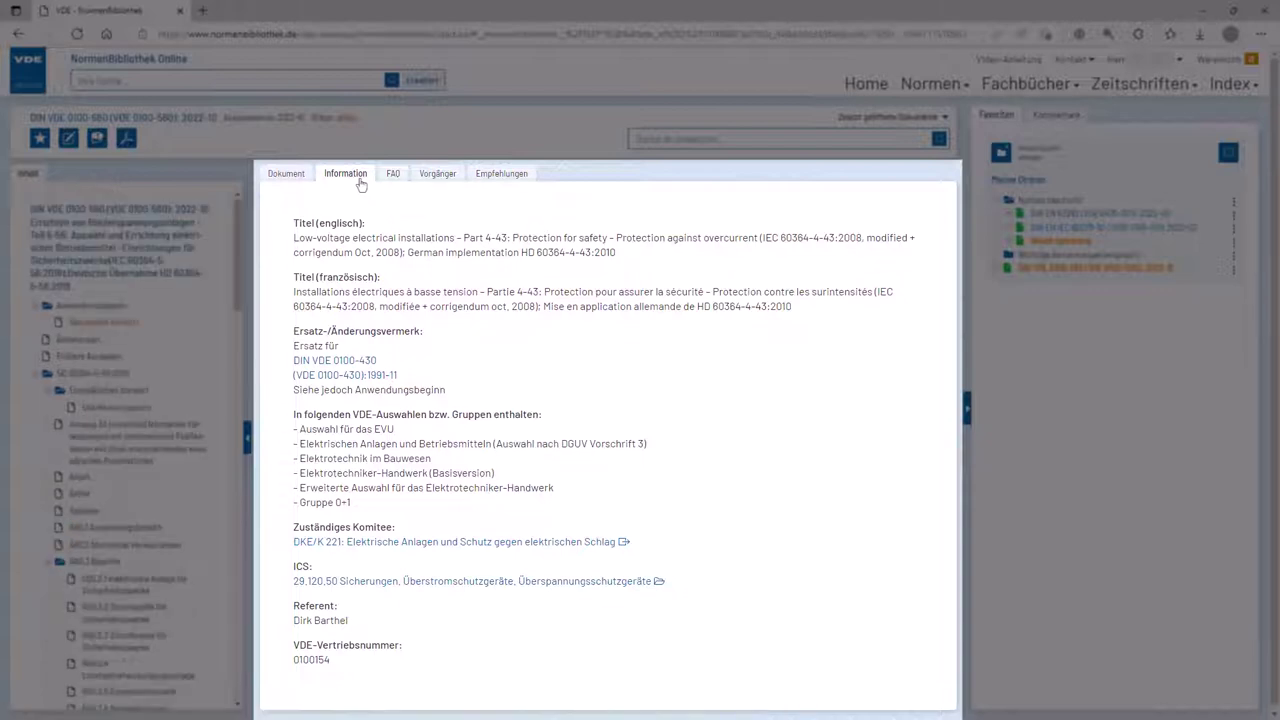
pyautogui.click(401, 178)
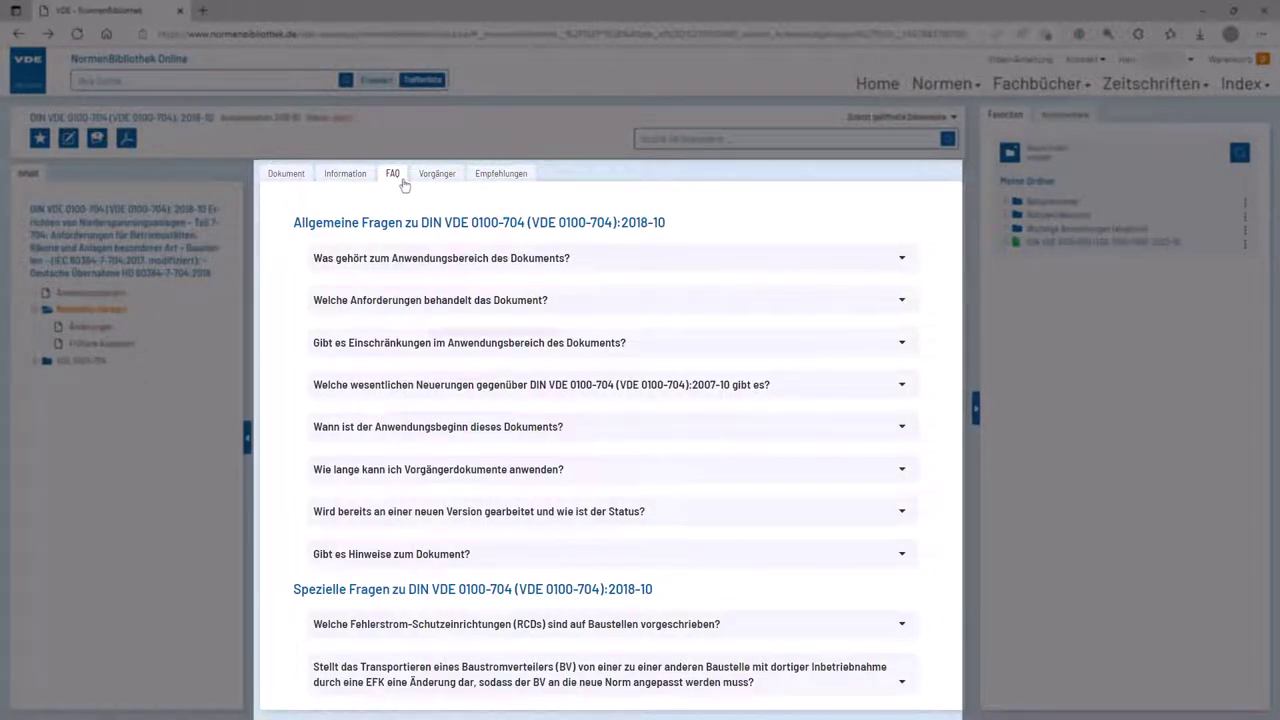
pyautogui.click(902, 259)
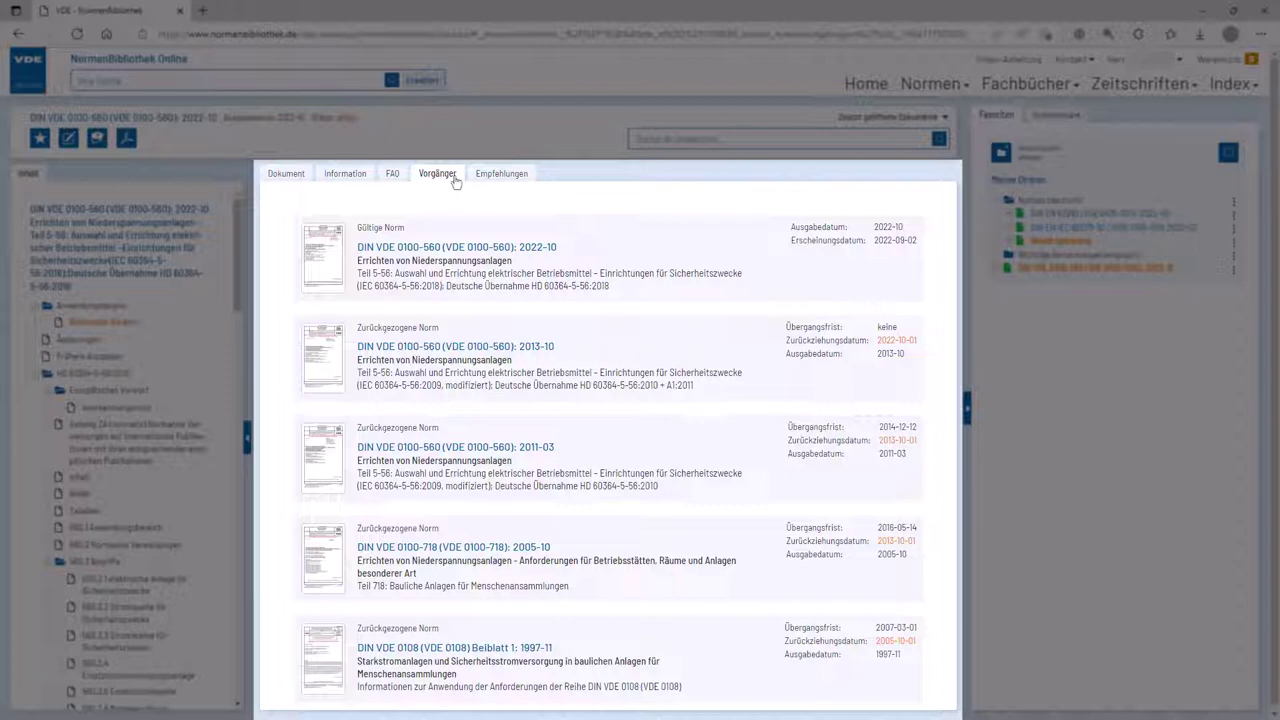
pyautogui.click(530, 177)
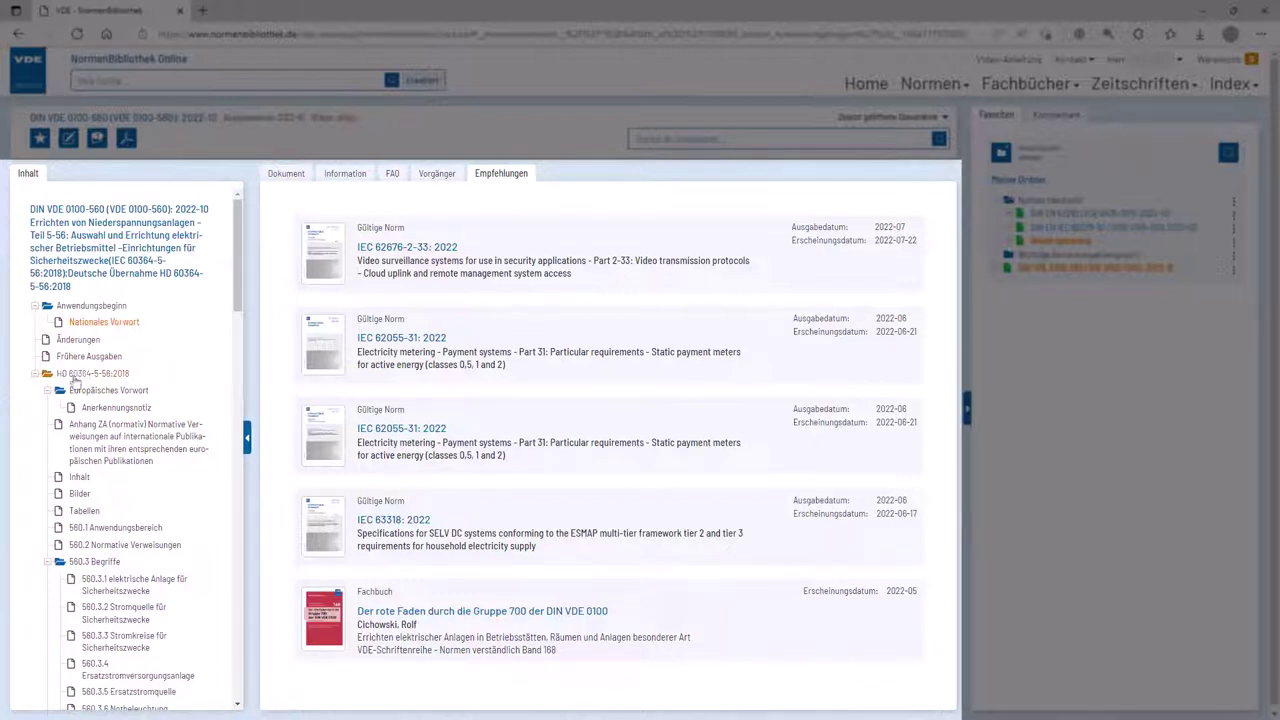
# Open the HD 60364-5-56:2018 part and section 560.3 Begriffe from the table of contents, and return to the previously viewed section.
pyautogui.click(34, 375)
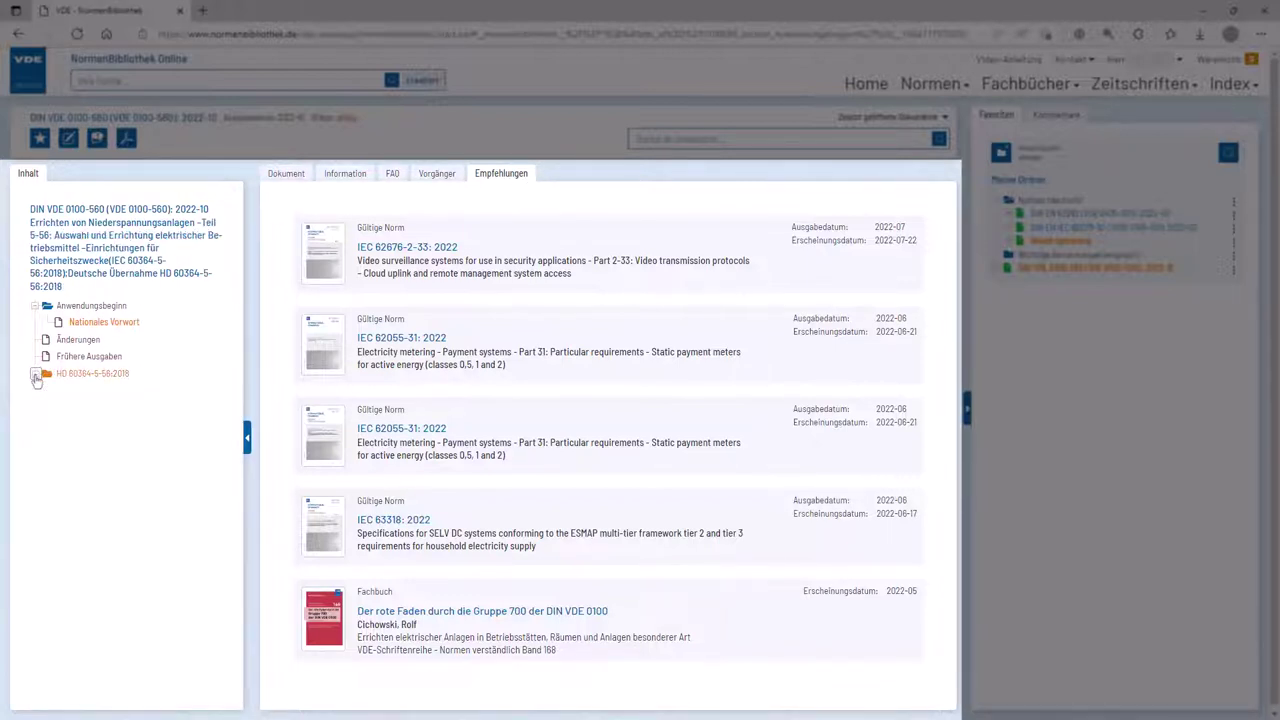
pyautogui.click(92, 376)
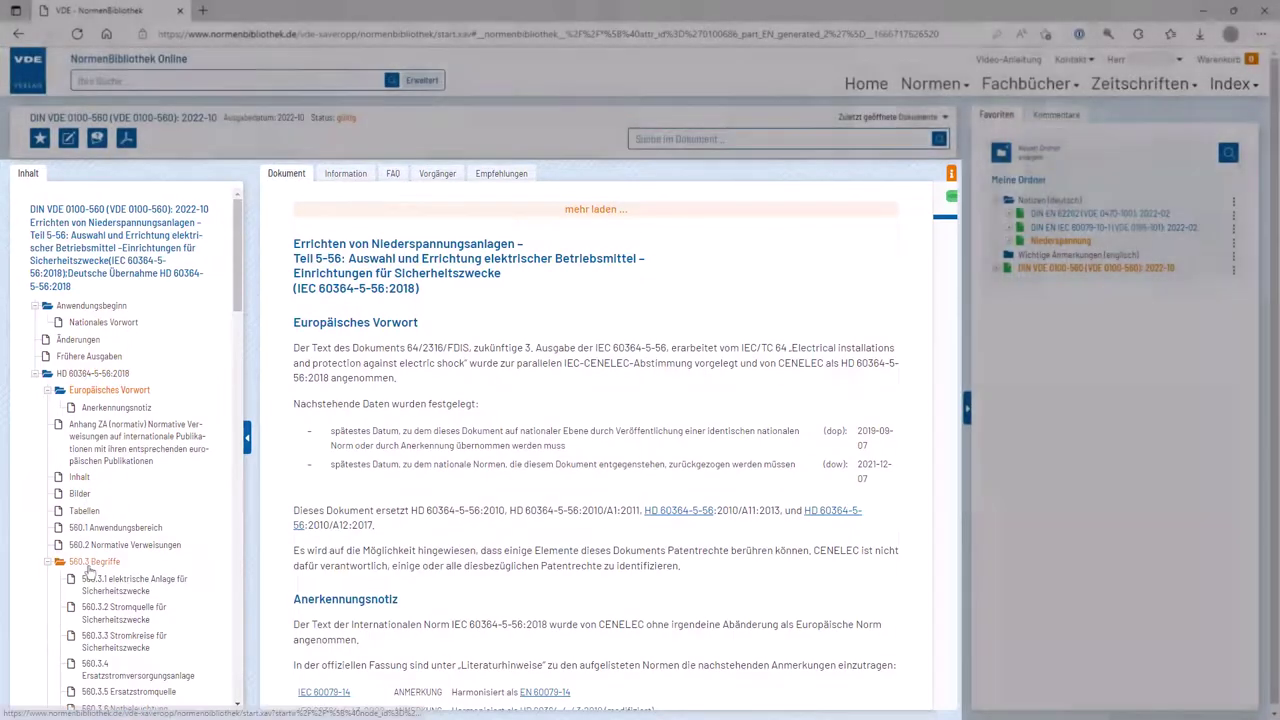
pyautogui.click(92, 564)
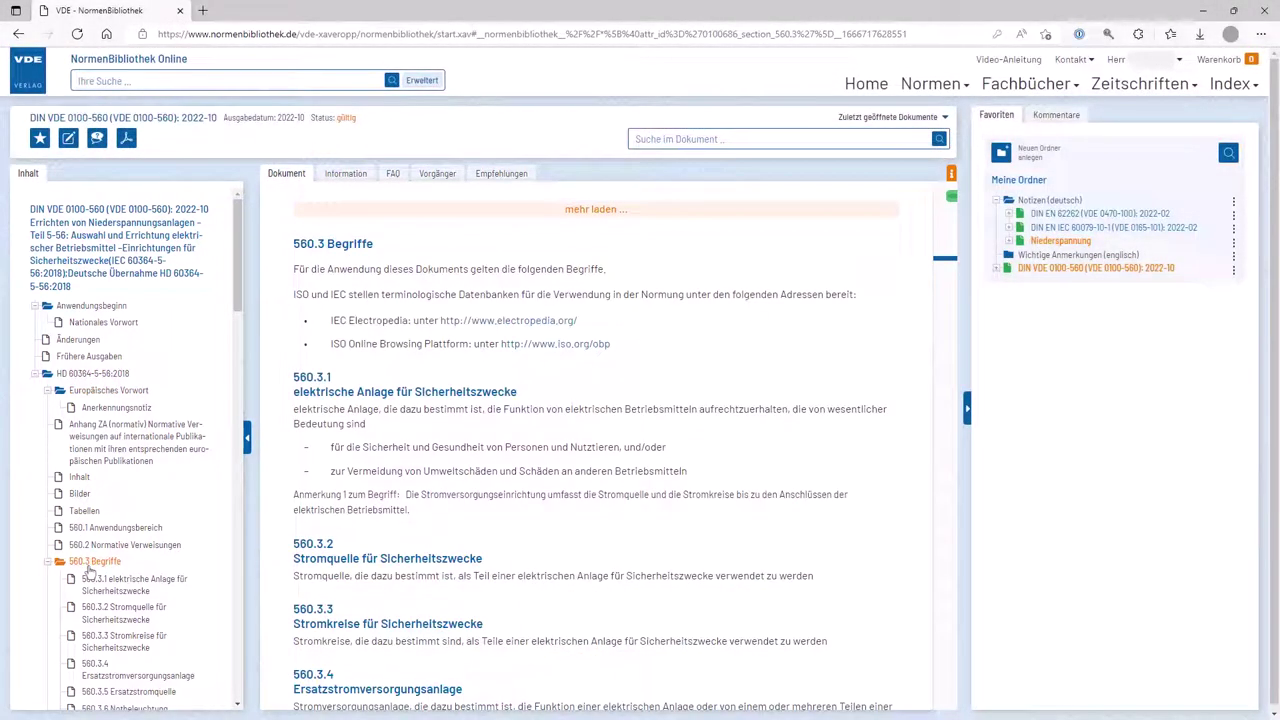
pyautogui.click(17, 36)
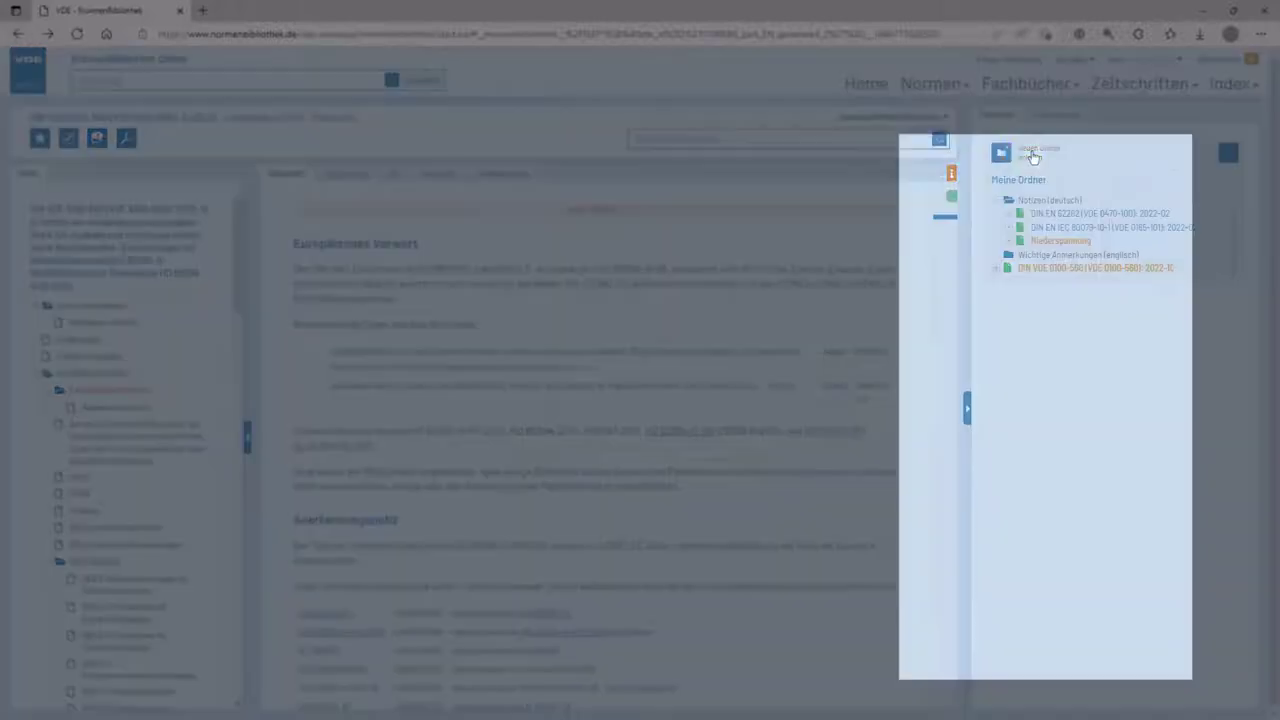
# Create a new favorites folder named "Beispielordner".
pyautogui.click(1034, 157)
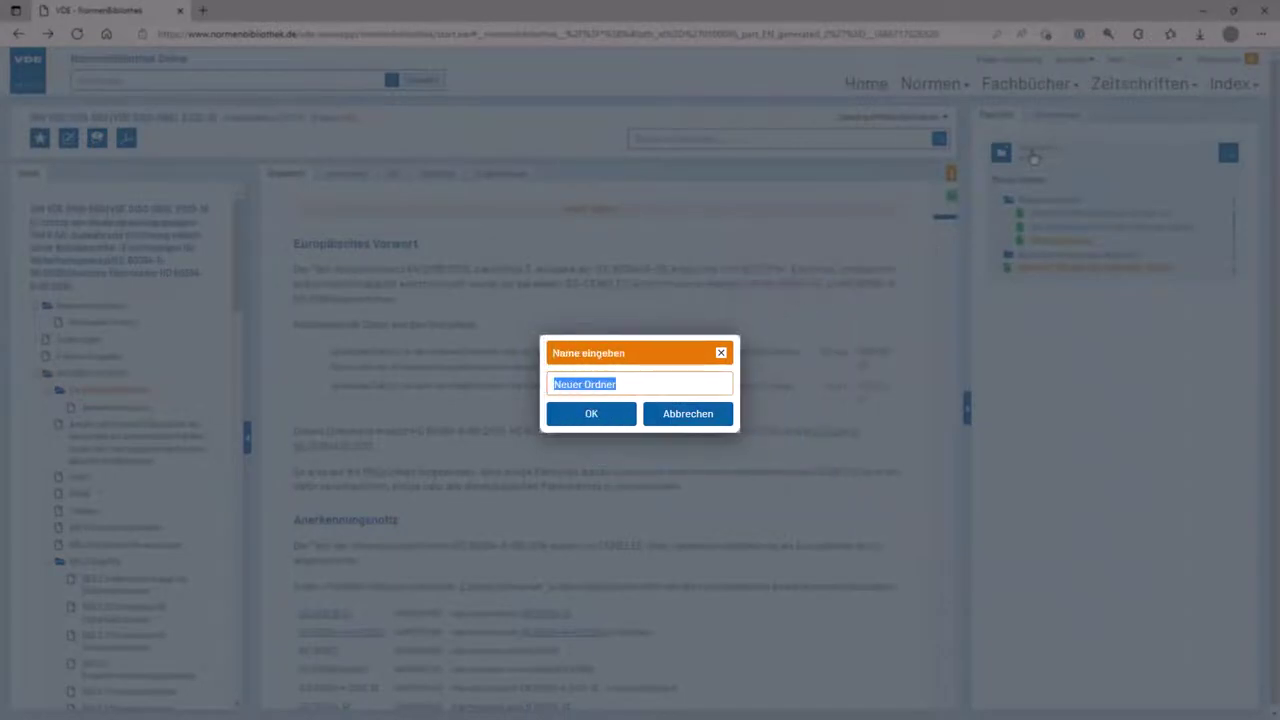
pyautogui.write('Beispielordner')
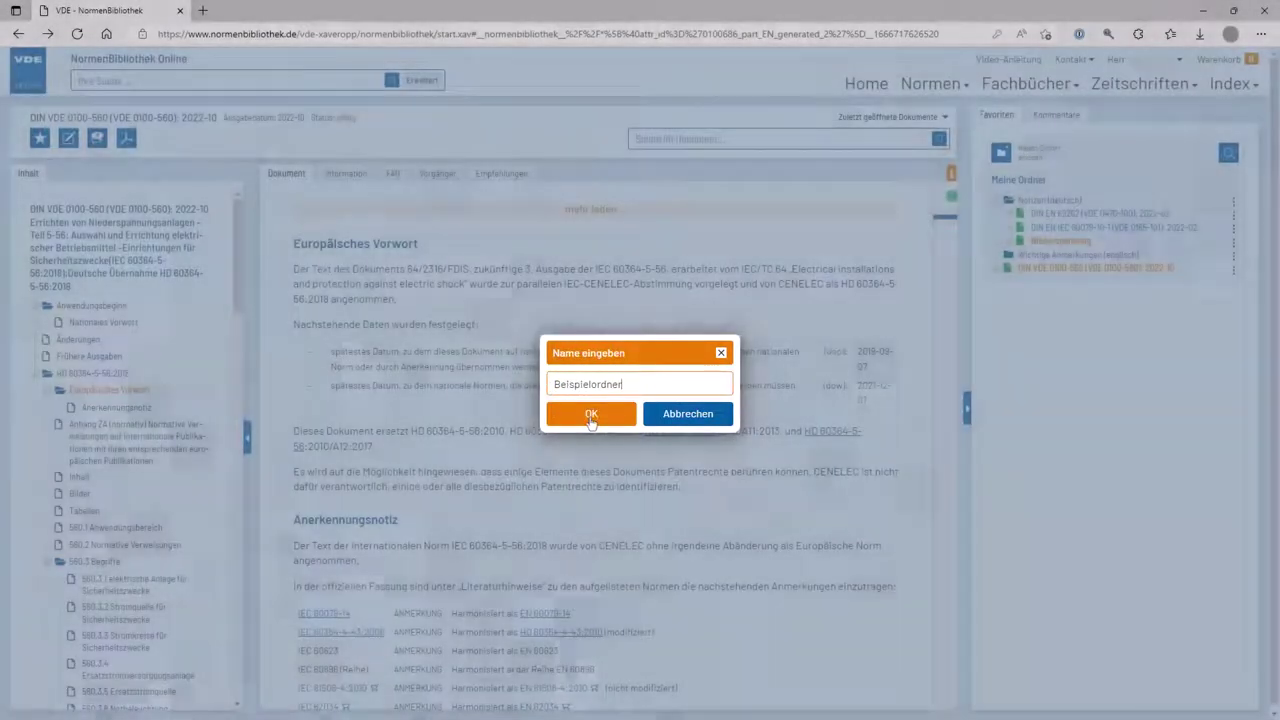
pyautogui.click(591, 413)
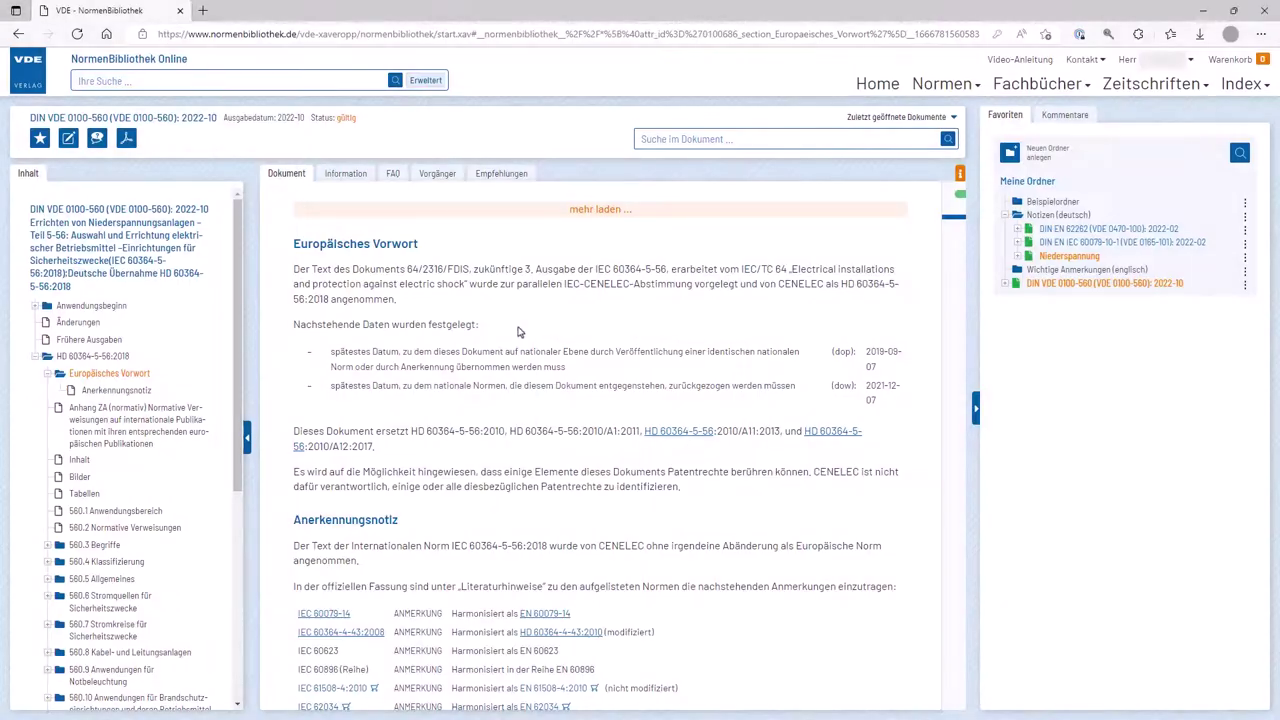
# View the available actions for Beispielordner, and move the Niederspannung document from Notizen (deutsch) into that folder.
pyautogui.click(1244, 206)
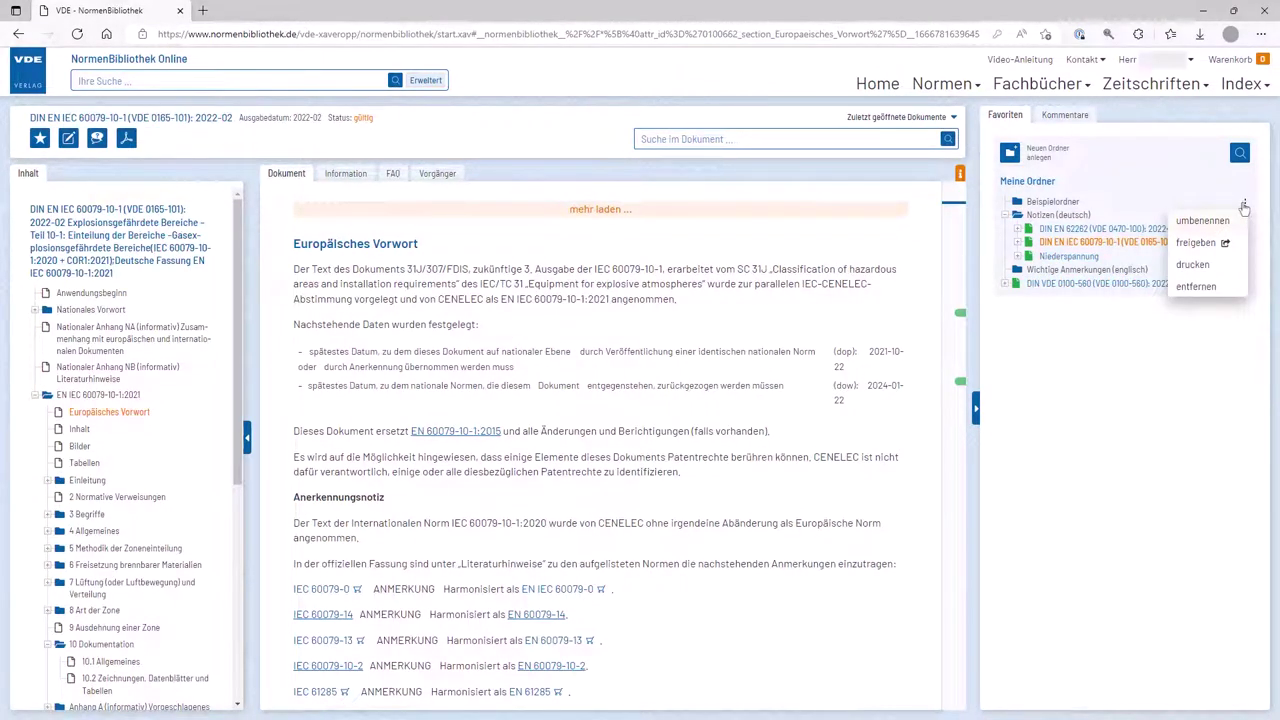
pyautogui.click(1244, 206)
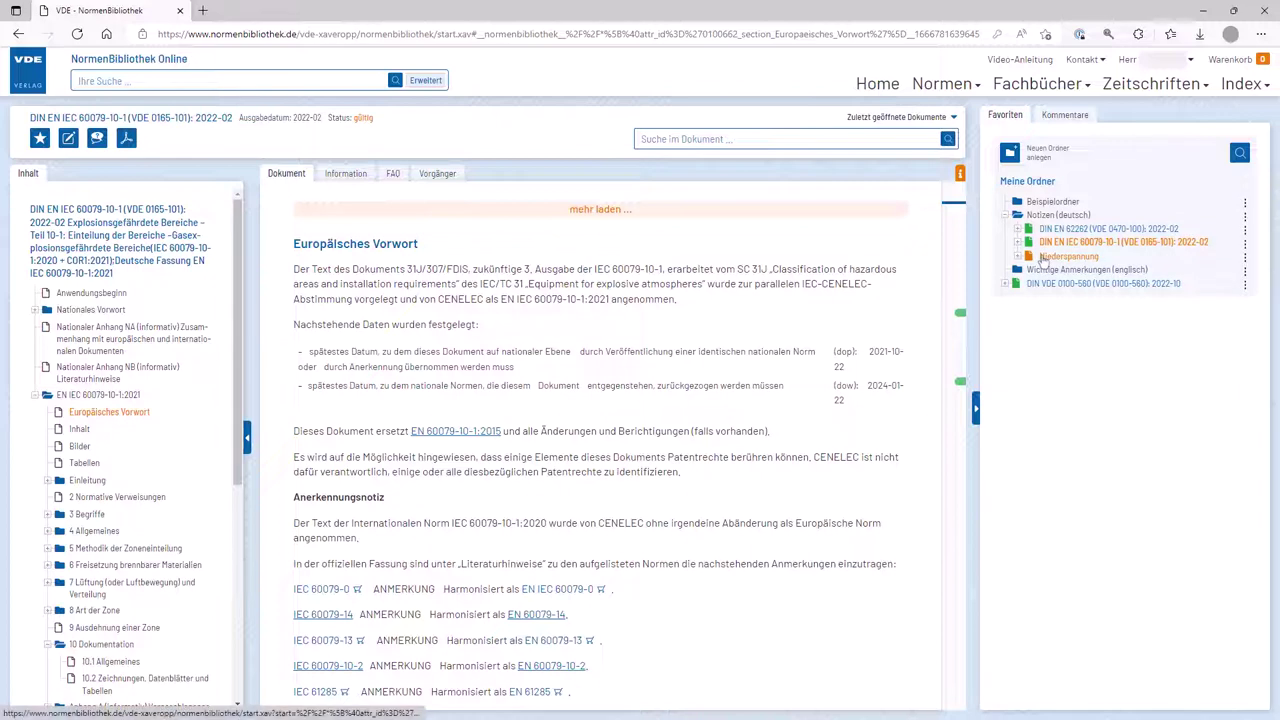
pyautogui.moveTo(1042, 258); pyautogui.dragTo(1040, 204)
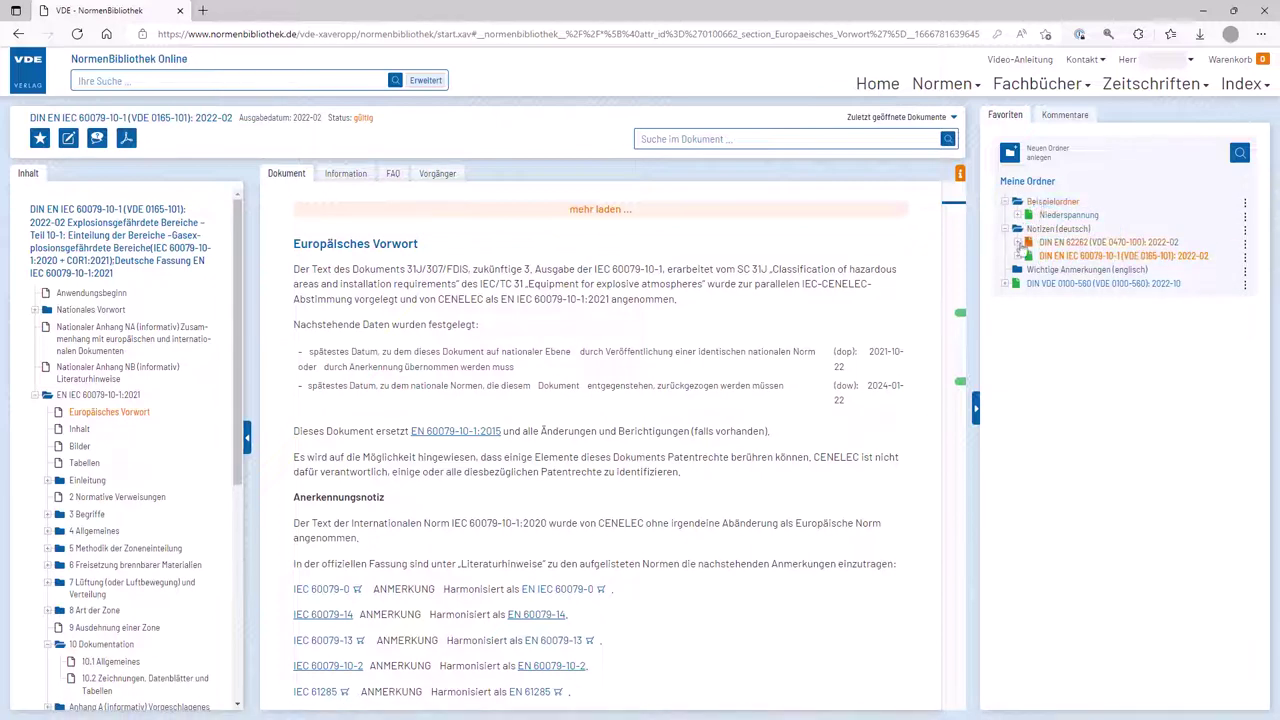
# Expand the notes of DIN EN IEC 60079-10-1 in the favorites and open the note "Dokumente Zoneneinteilung" in section 10.2.
pyautogui.click(1018, 257)
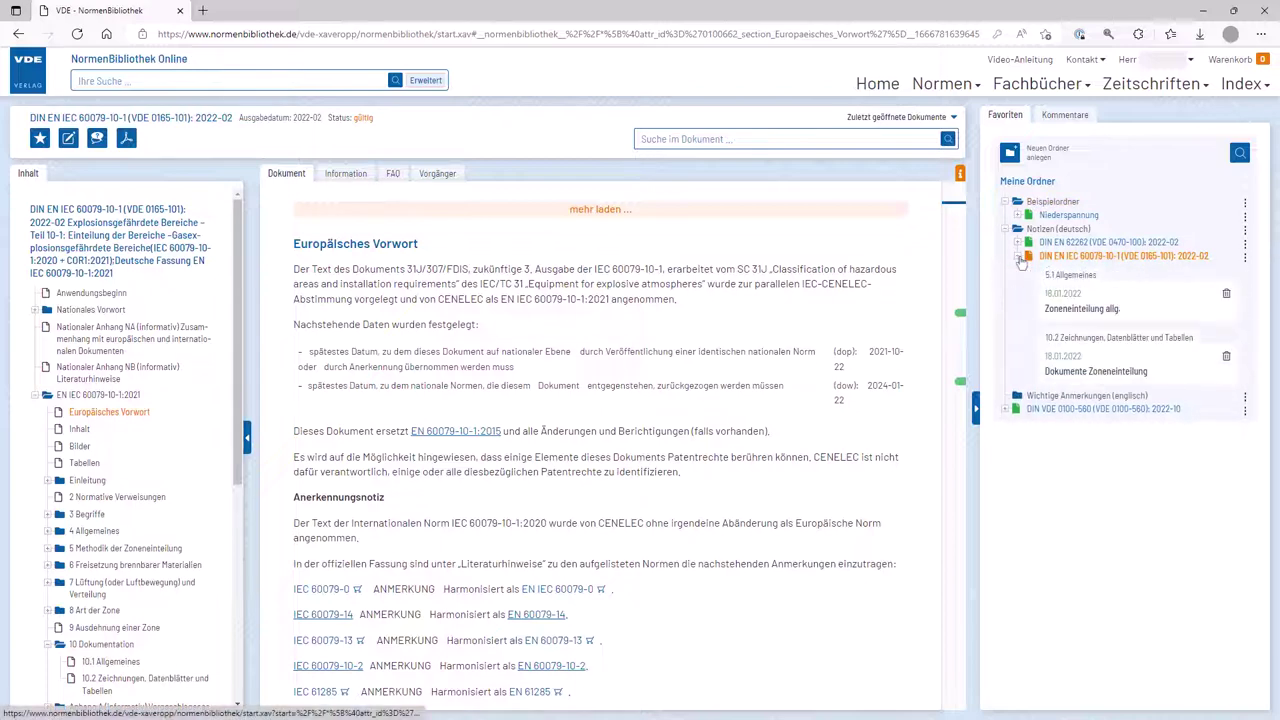
pyautogui.click(1108, 360)
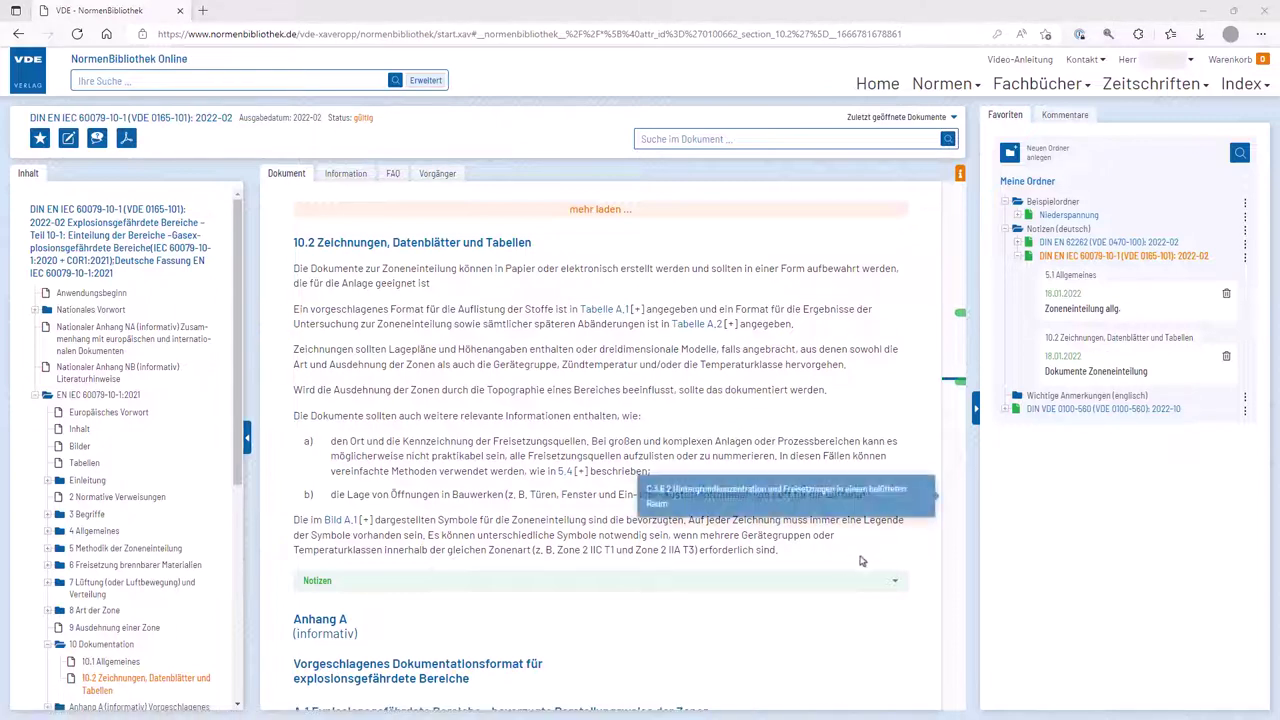
pyautogui.click(818, 590)
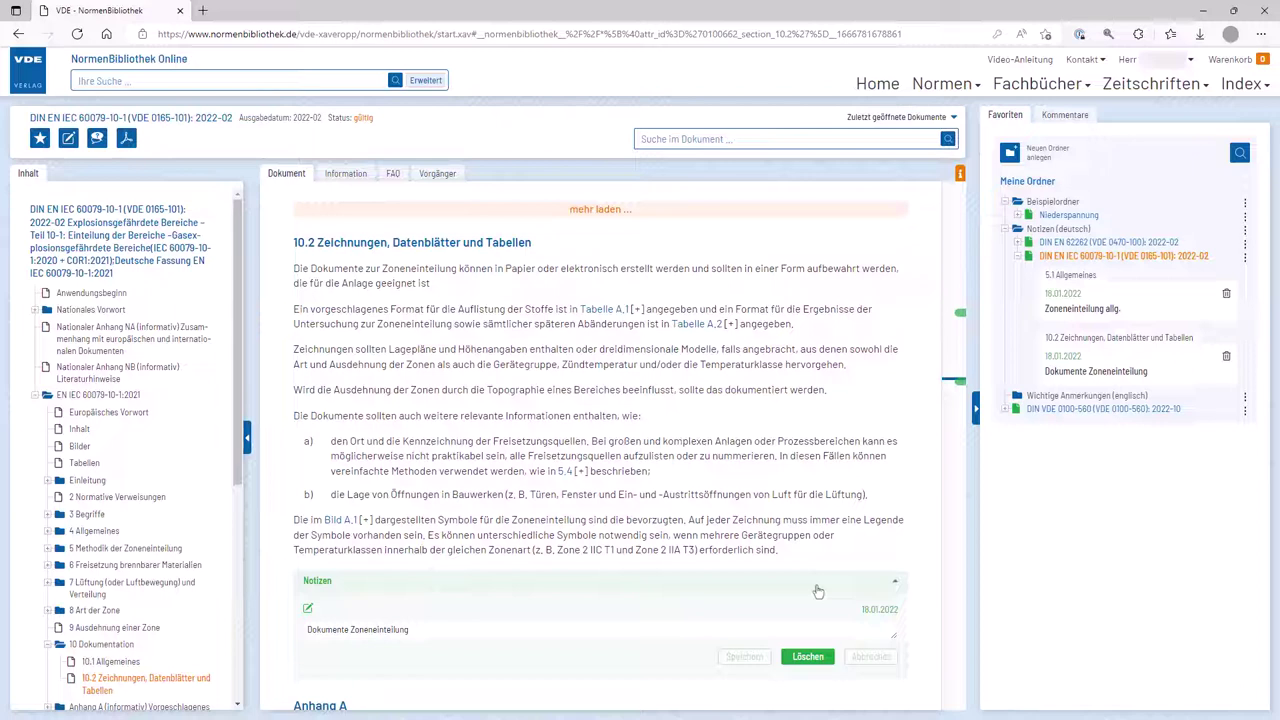
# Share the Beispielordner folder and copy its sharing link.
pyautogui.click(1245, 204)
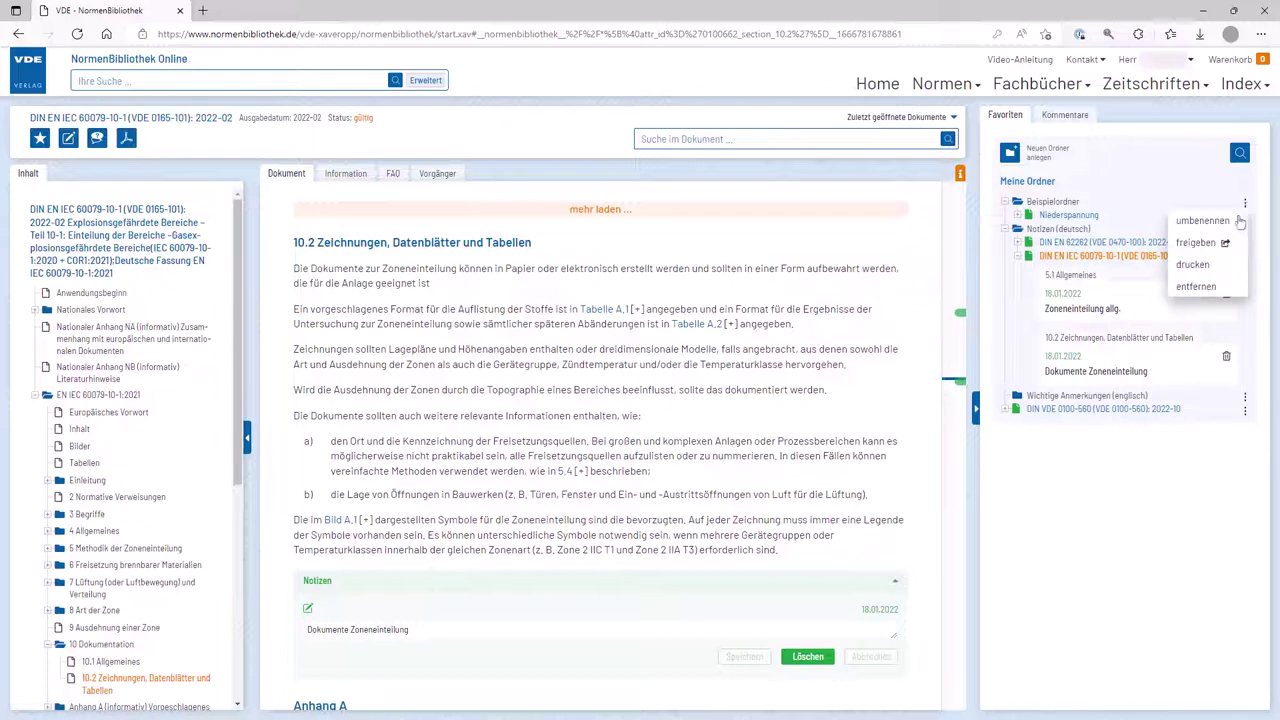
pyautogui.click(1200, 243)
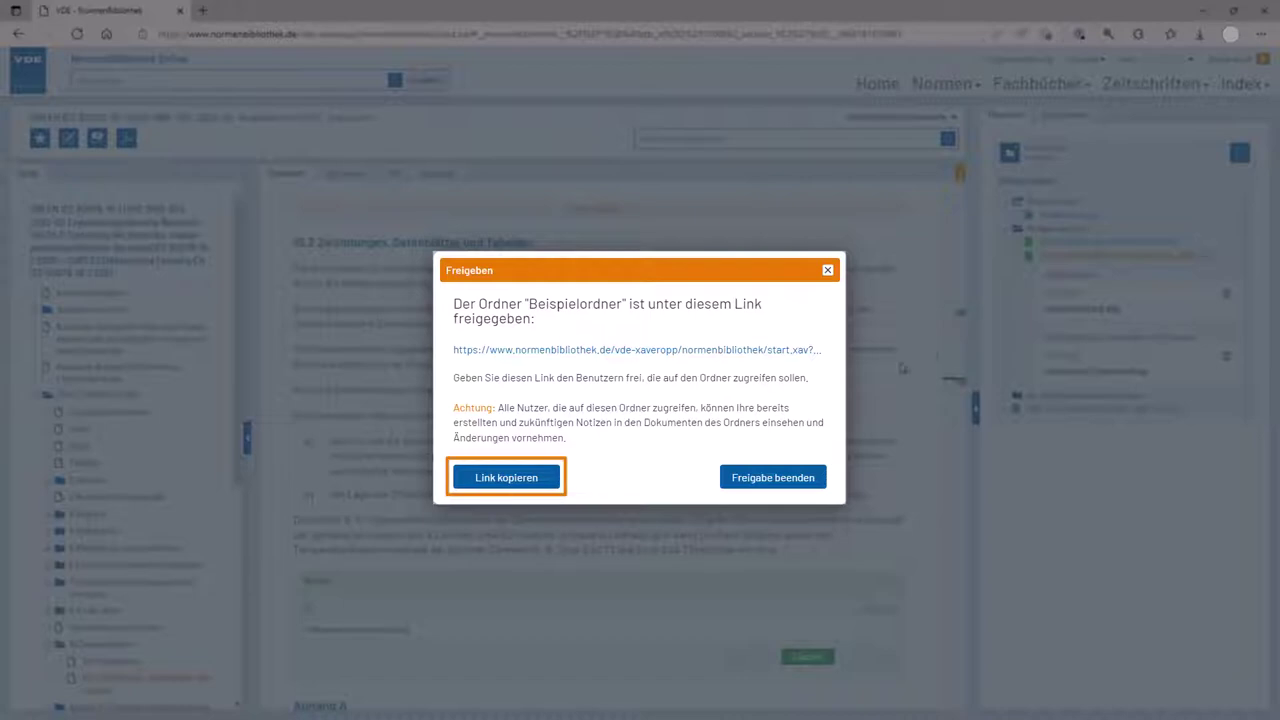
pyautogui.click(545, 477)
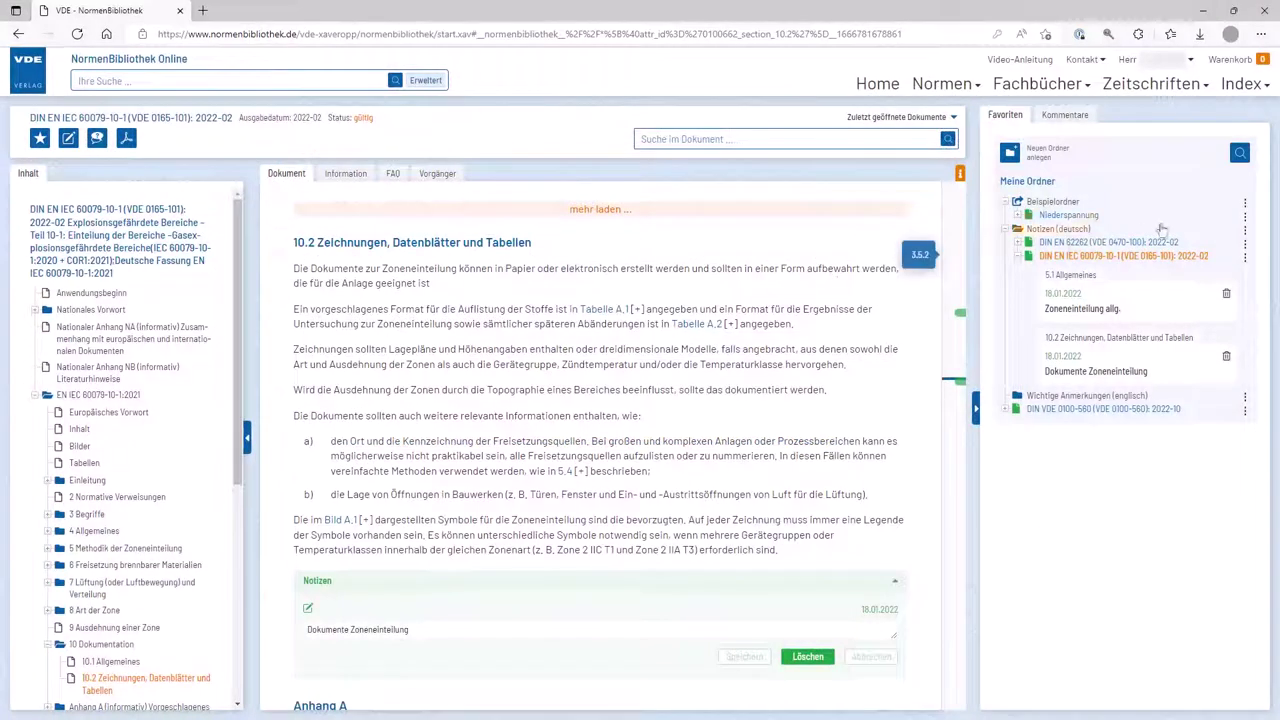
# View the sharing options of the shared Beispielordner, and show the comments on draft standards.
pyautogui.click(1245, 204)
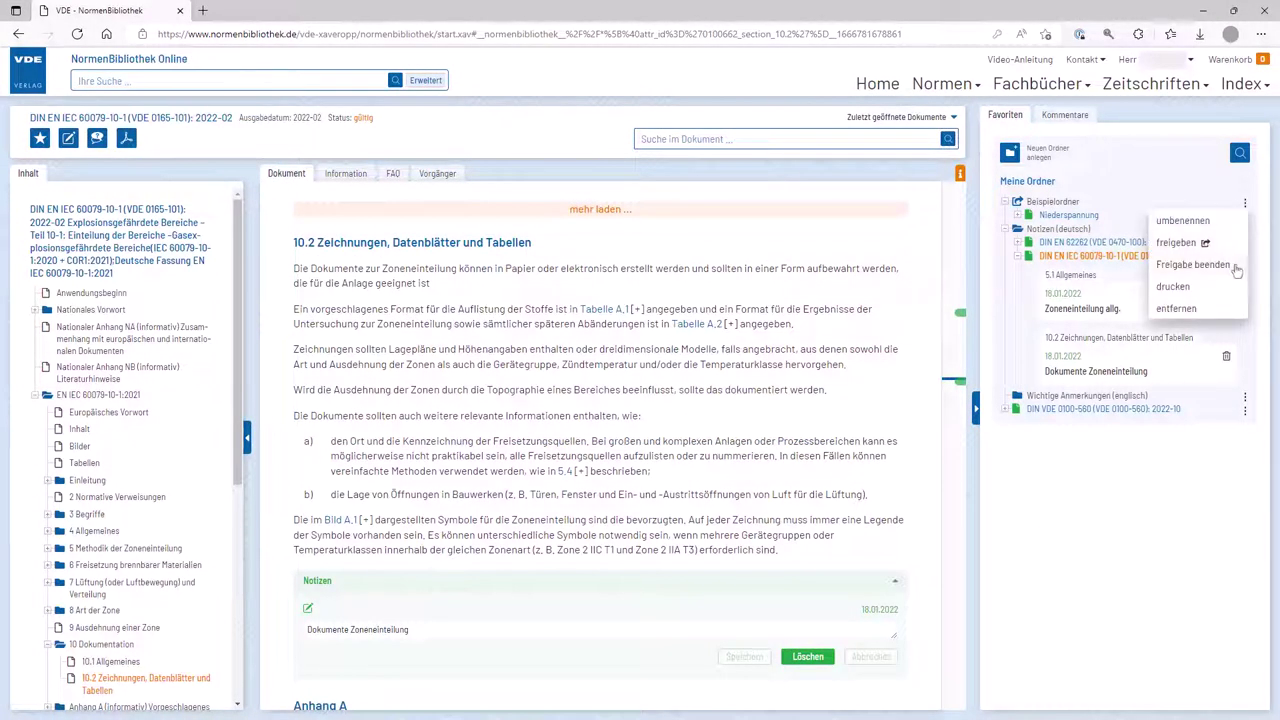
pyautogui.click(1088, 116)
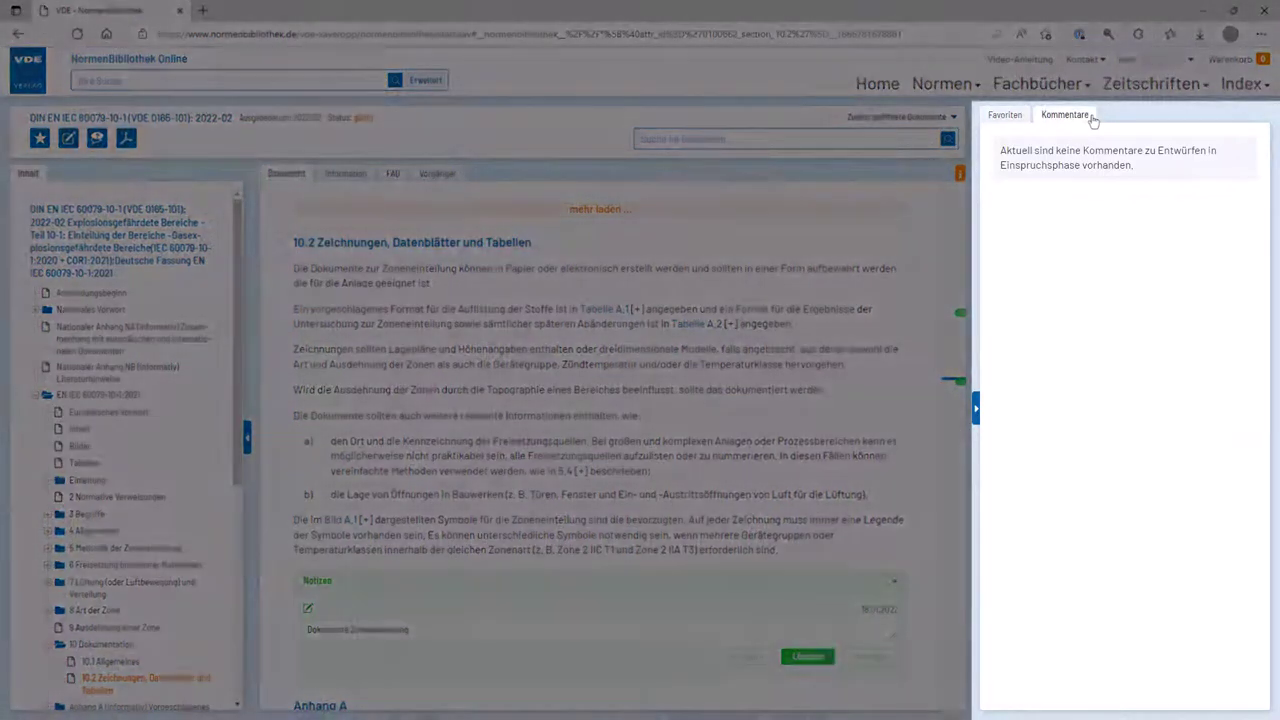